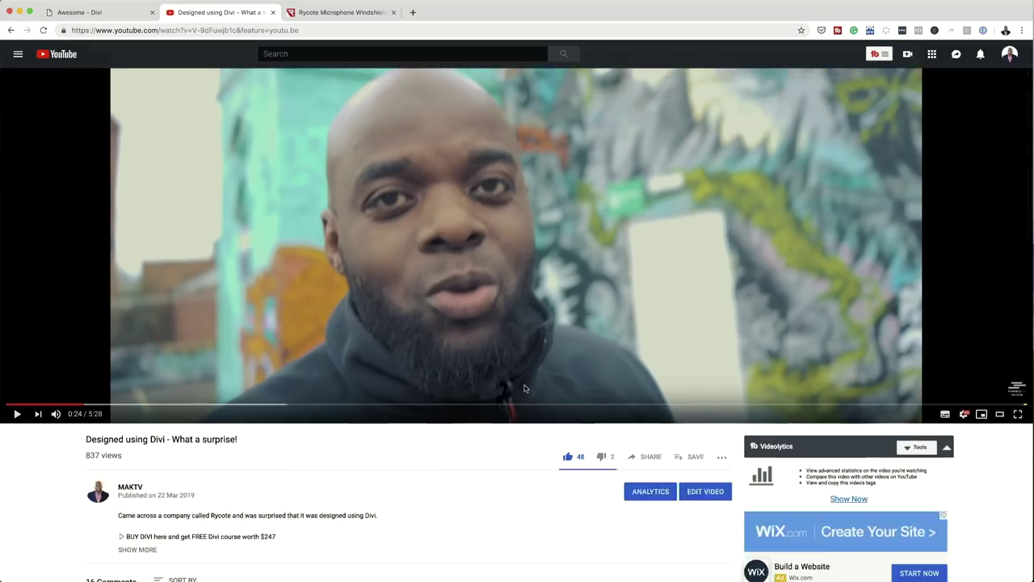
- Read the description and viewer comments under the YouTube video "Designed using Divi - What a surprise!"
{"action": "scroll", "coordinate": [524, 389], "scroll_direction": "down", "scroll_amount": 3}
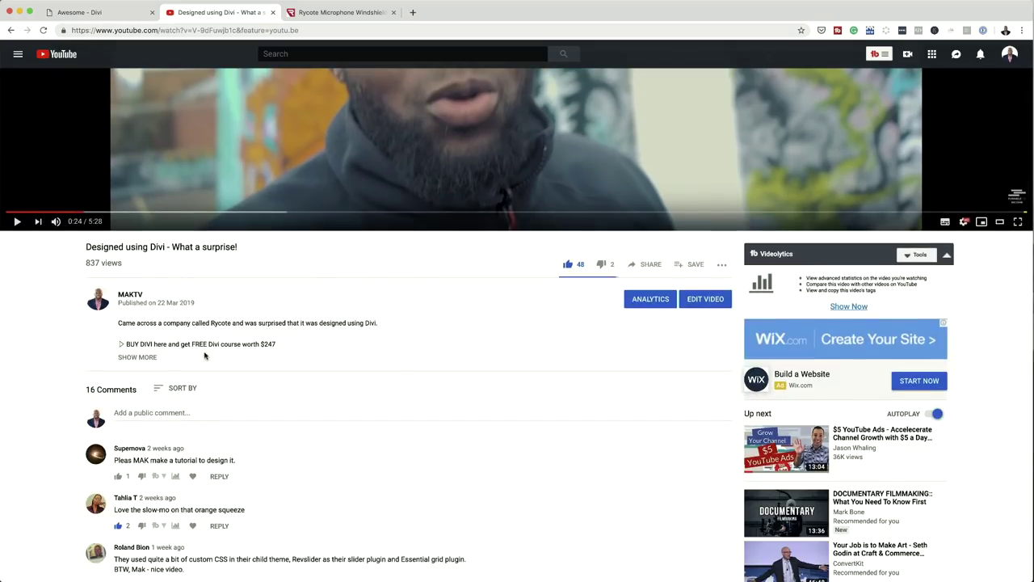
{"action": "scroll", "coordinate": [336, 449], "scroll_direction": "down", "scroll_amount": 1}
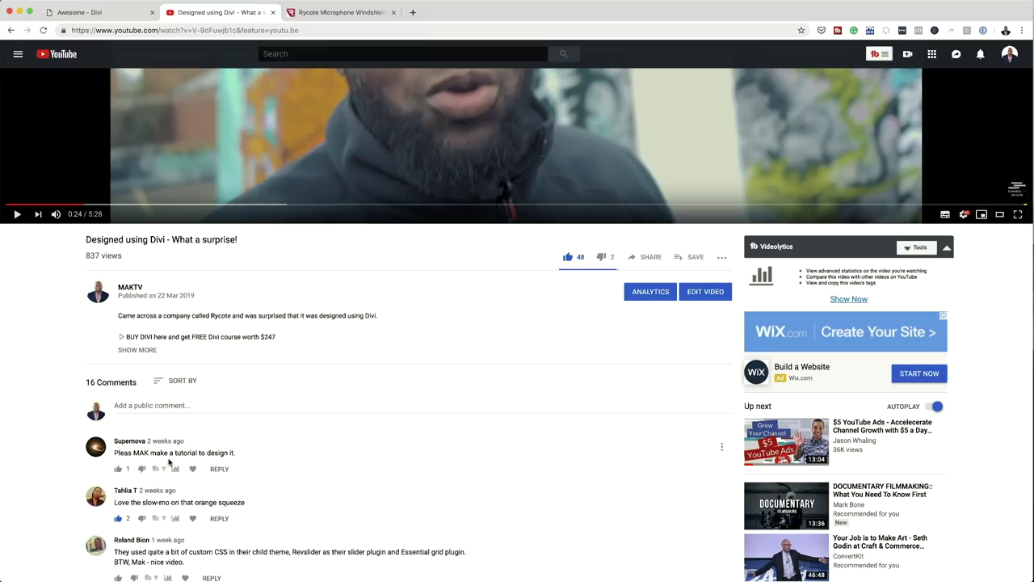
{"action": "scroll", "coordinate": [452, 475], "scroll_direction": "up", "scroll_amount": 5}
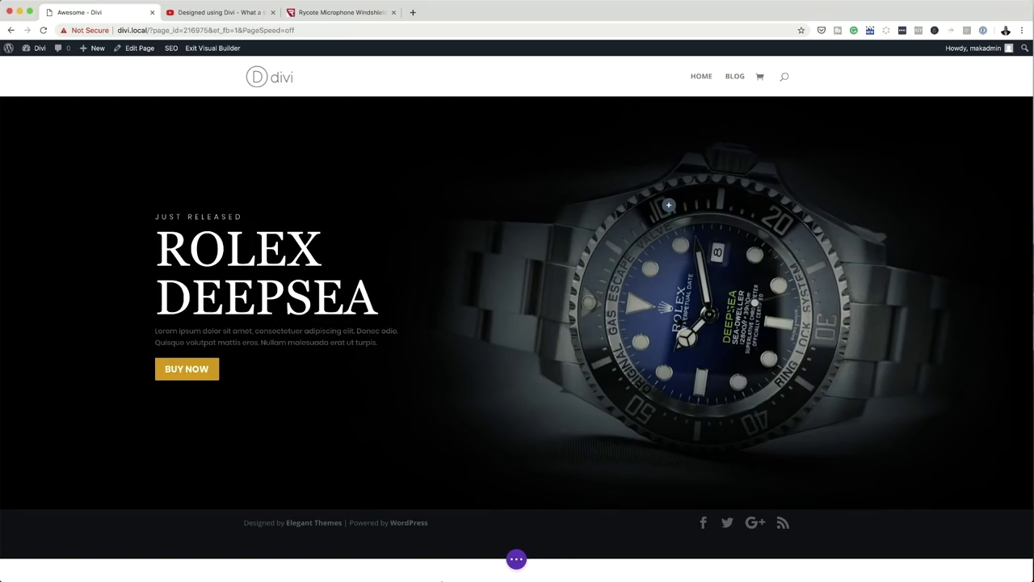
- Open pexels.com in a new browser tab and search for "watch" photos
{"action": "left_click", "coordinate": [413, 13]}
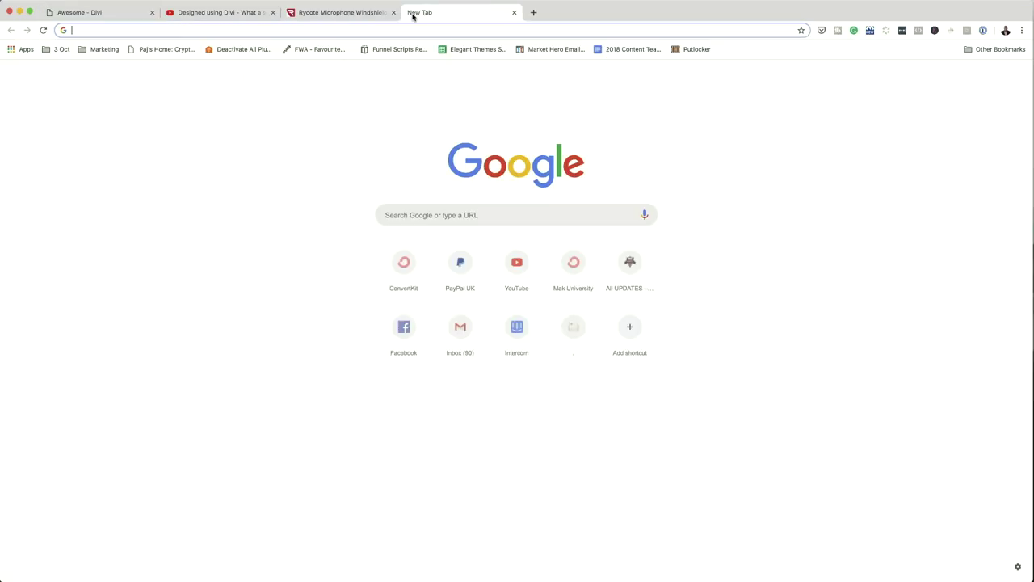
{"action": "type", "text": "pexels.com"}
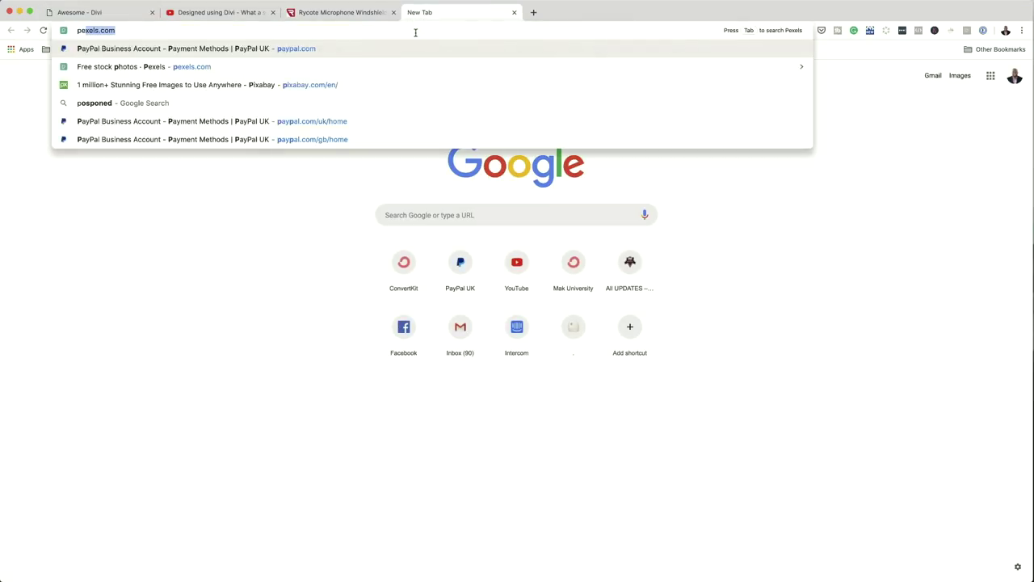
{"action": "key", "text": "Return"}
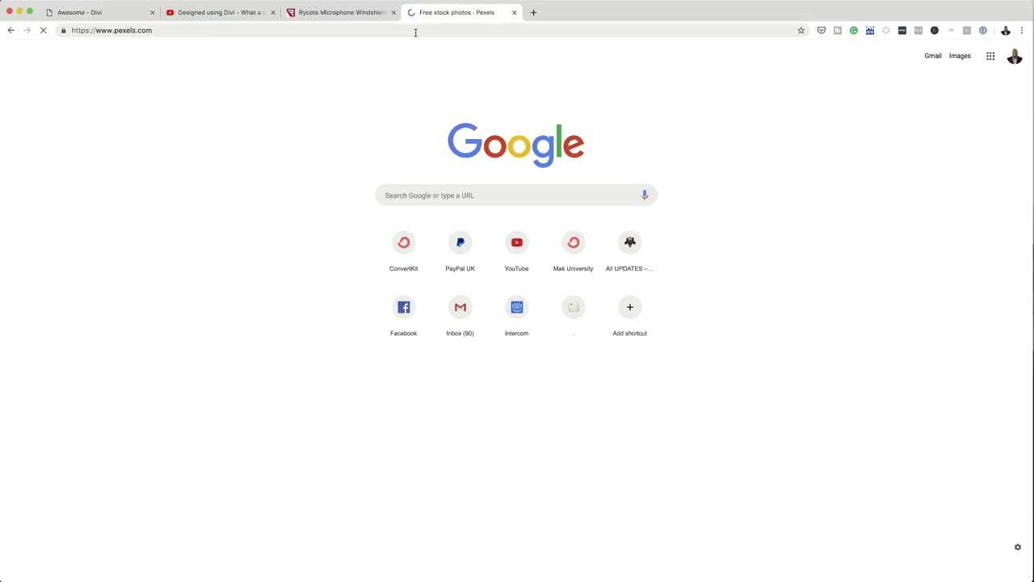
{"action": "left_click", "coordinate": [404, 191]}
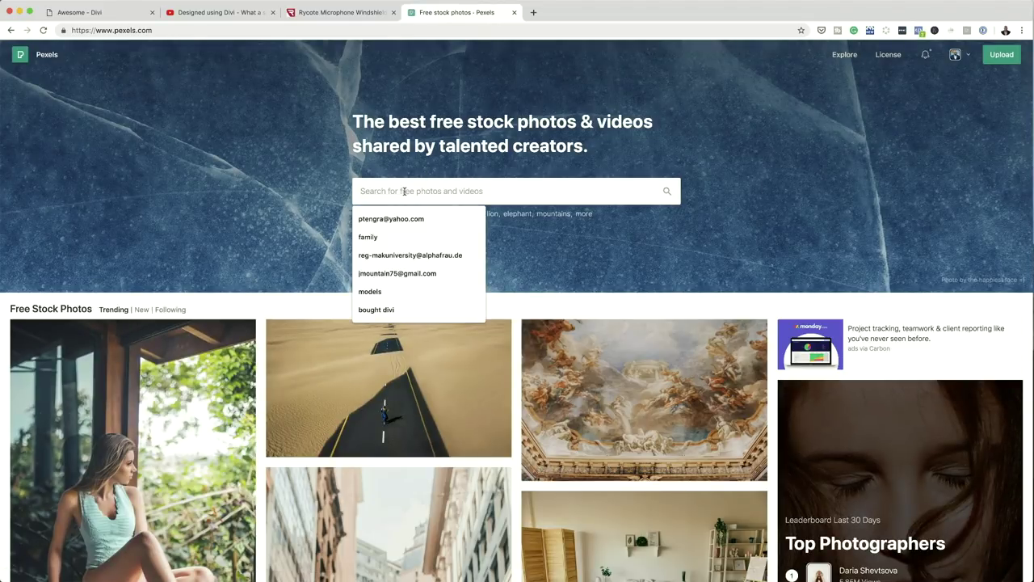
{"action": "type", "text": "watch"}
{"action": "key", "text": "Return"}
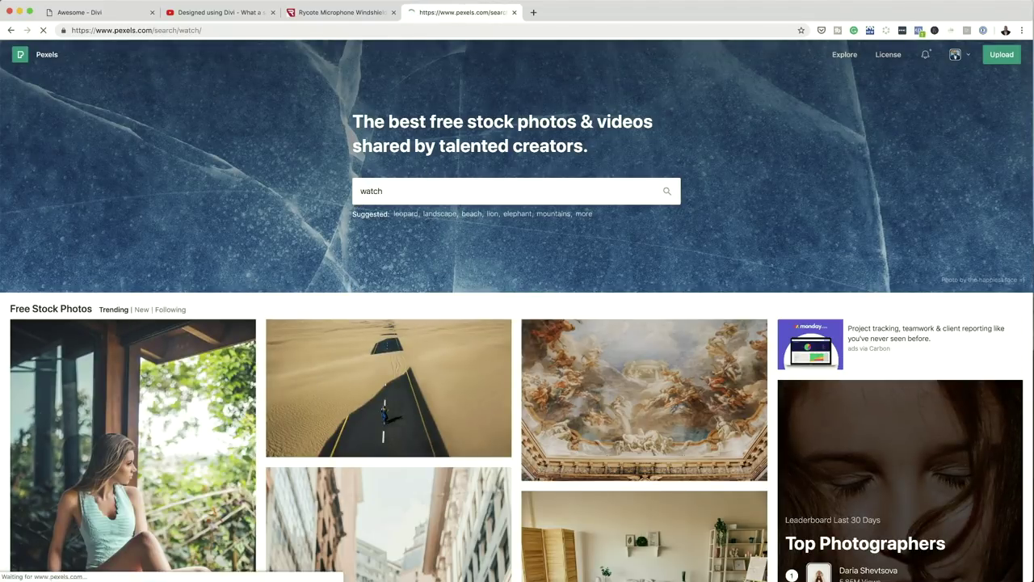
- Browse the watch photos on Pexels for a suitable hero image, and close the Pexels page
{"action": "scroll", "coordinate": [840, 295], "scroll_direction": "down", "scroll_amount": 5}
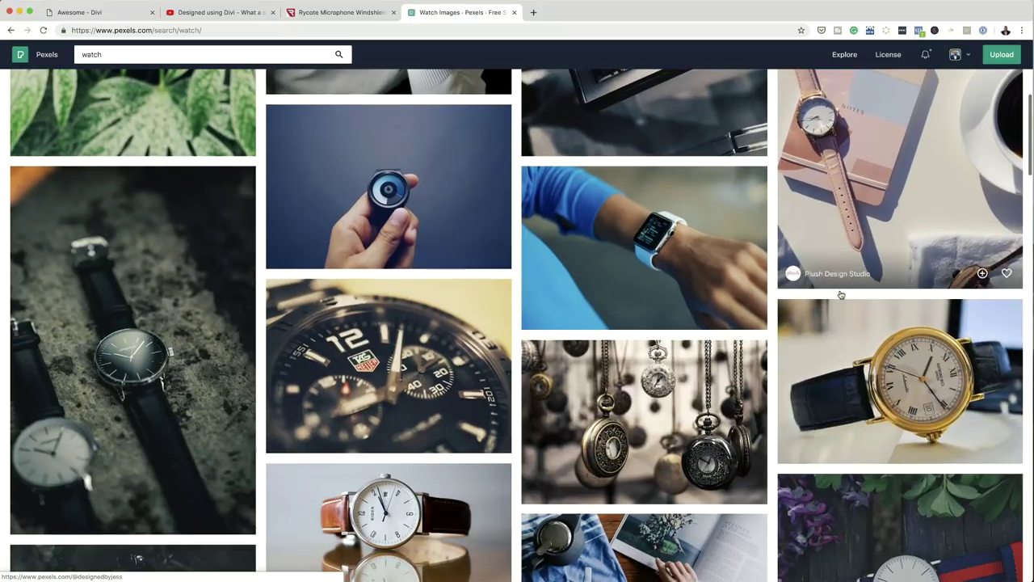
{"action": "scroll", "coordinate": [840, 296], "scroll_direction": "down", "scroll_amount": 4}
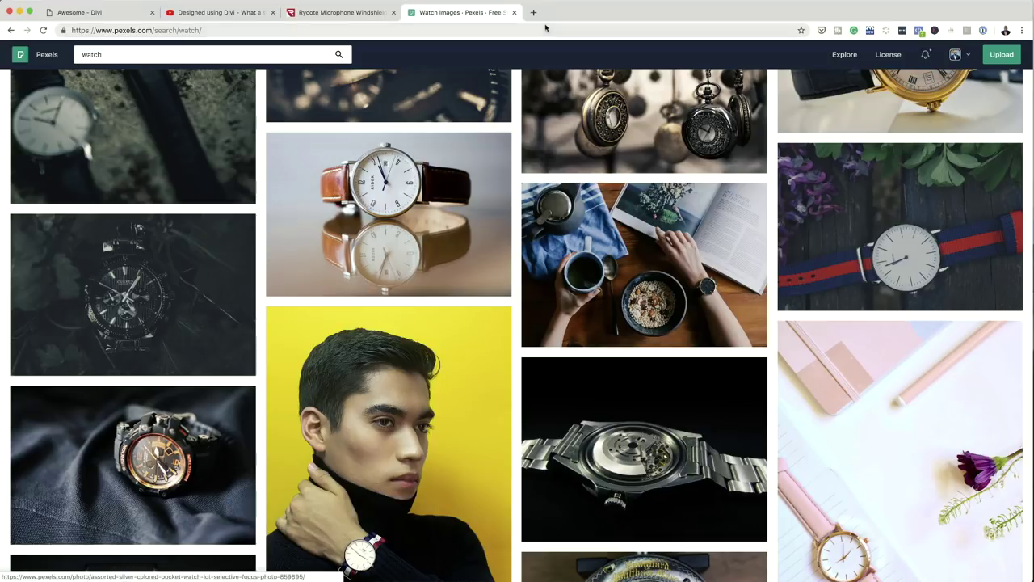
{"action": "left_click", "coordinate": [514, 11]}
- Switch to Photoshop and duplicate the Background layer of the Rolex watch photo
{"action": "mouse_move", "coordinate": [614, 577]}
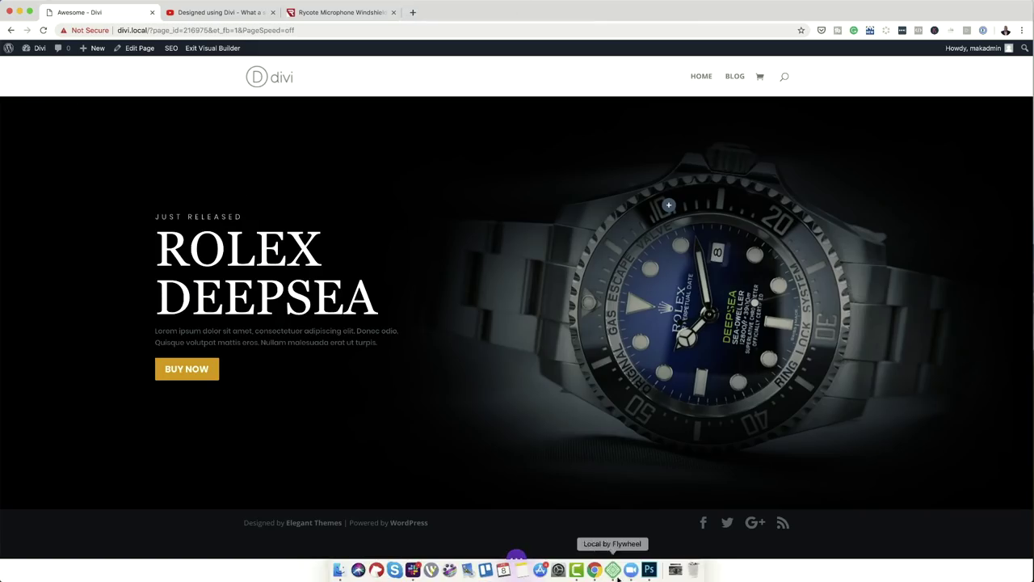
{"action": "left_click", "coordinate": [649, 569]}
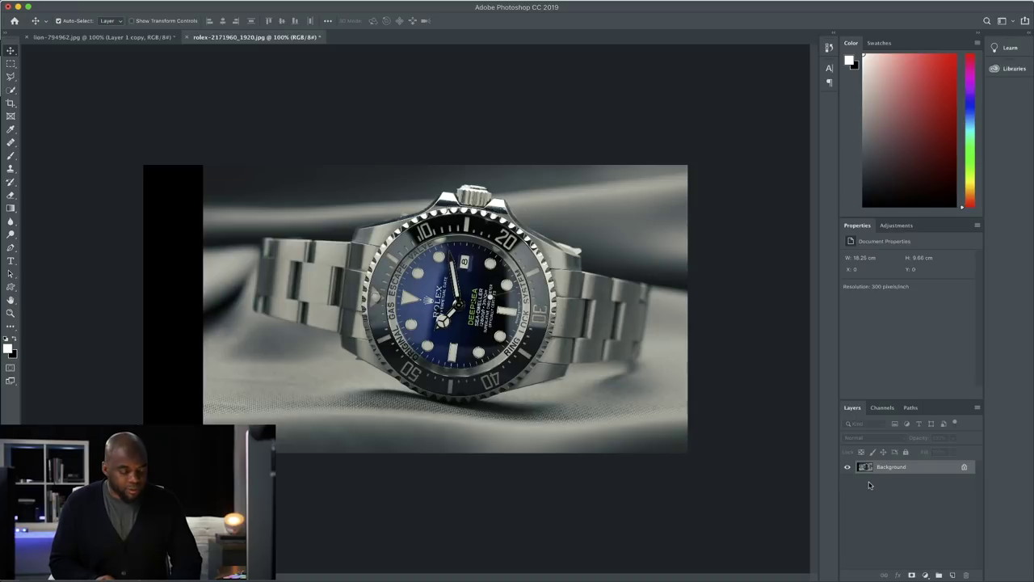
{"action": "key", "text": "super+j"}
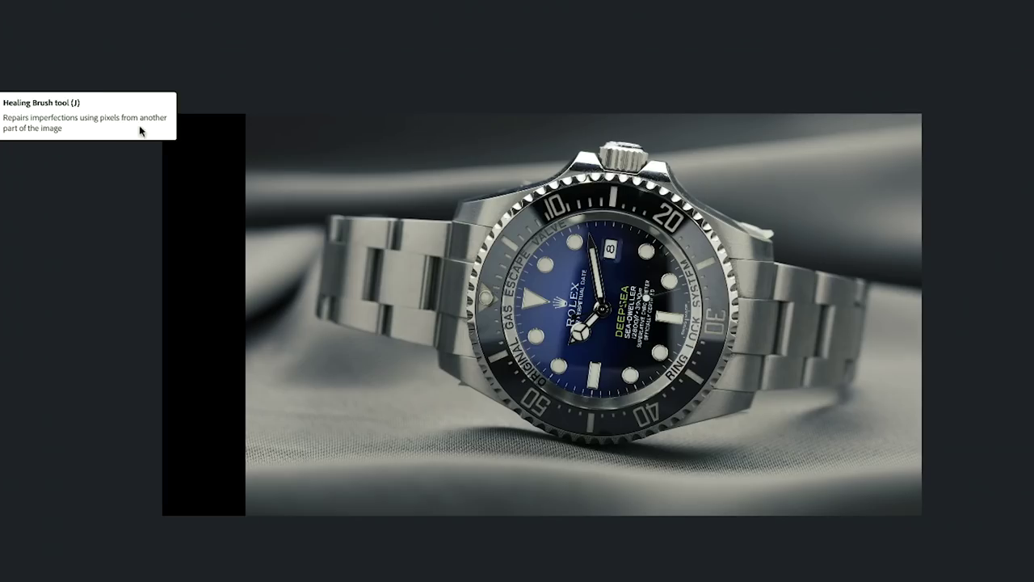
- Paint the surroundings of the watch black on the duplicated layer with a large Brush, fading the edges into darkness
{"action": "left_click", "coordinate": [12, 143]}
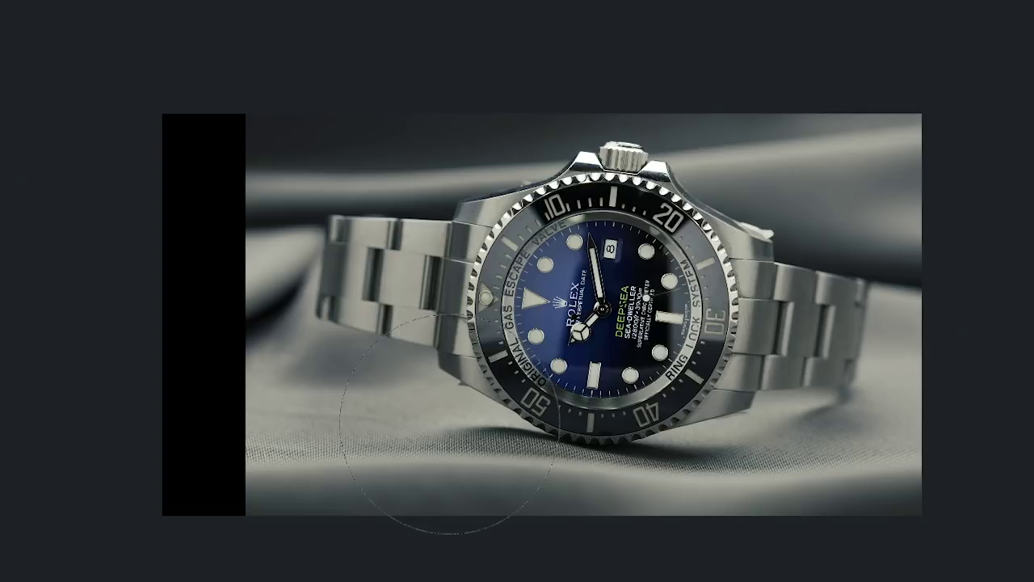
{"action": "key", "text": "]"}
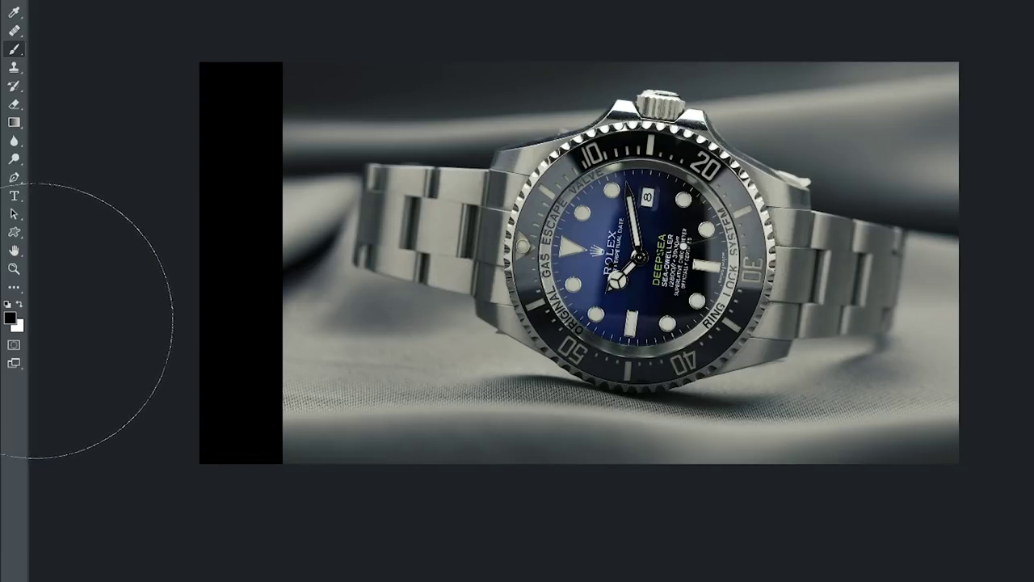
{"action": "mouse_move", "coordinate": [288, 127]}
{"action": "left_mouse_down"}
{"action": "mouse_move", "coordinate": [279, 489]}
{"action": "mouse_move", "coordinate": [231, 69]}
{"action": "mouse_move", "coordinate": [261, 406]}
{"action": "mouse_move", "coordinate": [337, 461]}
{"action": "mouse_move", "coordinate": [457, 516]}
{"action": "mouse_move", "coordinate": [735, 555]}
{"action": "mouse_move", "coordinate": [552, 554]}
{"action": "mouse_move", "coordinate": [889, 561]}
{"action": "mouse_move", "coordinate": [451, 561]}
{"action": "mouse_move", "coordinate": [825, 553]}
{"action": "mouse_move", "coordinate": [992, 433]}
{"action": "mouse_move", "coordinate": [1033, 48]}
{"action": "mouse_move", "coordinate": [1033, 404]}
{"action": "left_mouse_up"}
{"action": "mouse_move", "coordinate": [959, 73]}
{"action": "left_mouse_down"}
{"action": "mouse_move", "coordinate": [901, 16]}
{"action": "mouse_move", "coordinate": [840, 0]}
{"action": "mouse_move", "coordinate": [418, 0]}
{"action": "mouse_move", "coordinate": [590, 0]}
{"action": "mouse_move", "coordinate": [336, 35]}
{"action": "mouse_move", "coordinate": [302, 231]}
{"action": "mouse_move", "coordinate": [340, 440]}
{"action": "mouse_move", "coordinate": [388, 499]}
{"action": "mouse_move", "coordinate": [1033, 266]}
{"action": "mouse_move", "coordinate": [1033, 300]}
{"action": "mouse_move", "coordinate": [981, 81]}
{"action": "left_mouse_up"}
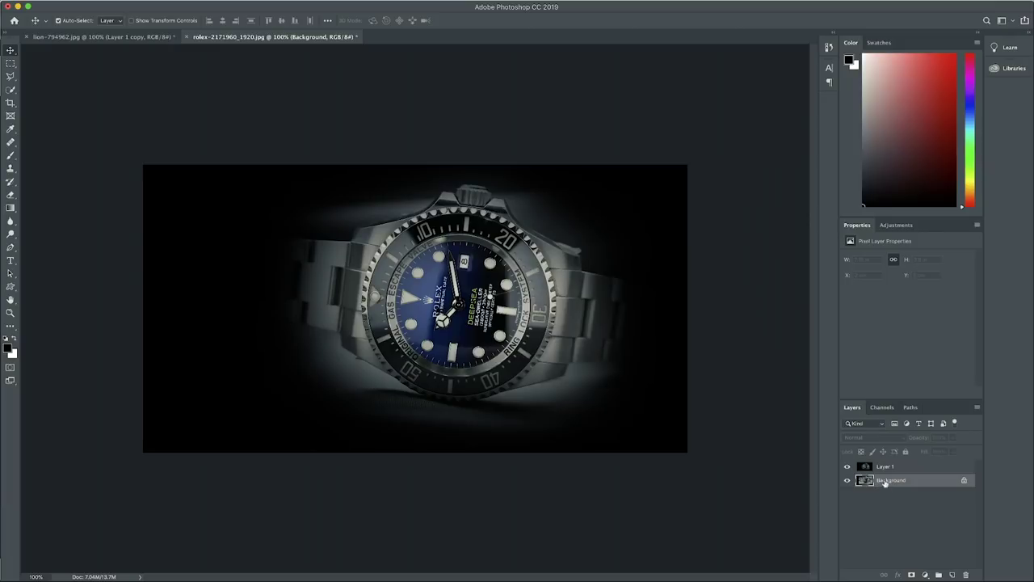
- Add a new layer filled with black directly above the Background layer
{"action": "left_click", "coordinate": [952, 574]}
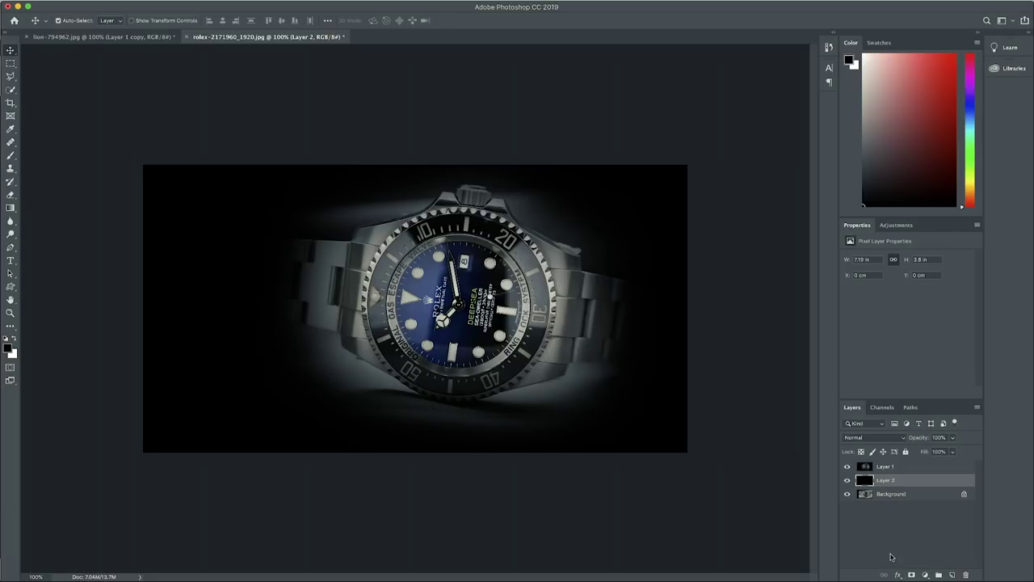
- Scale the painted watch on Layer 1 to about 79% and move it toward the right of the canvas, vertically centred
{"action": "left_click", "coordinate": [893, 467]}
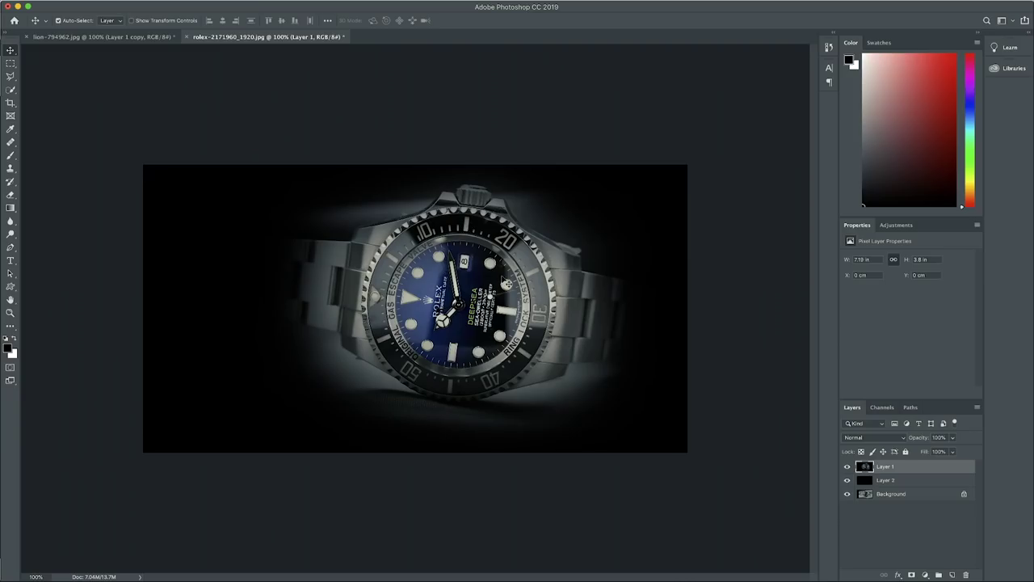
{"action": "key", "text": "super+t"}
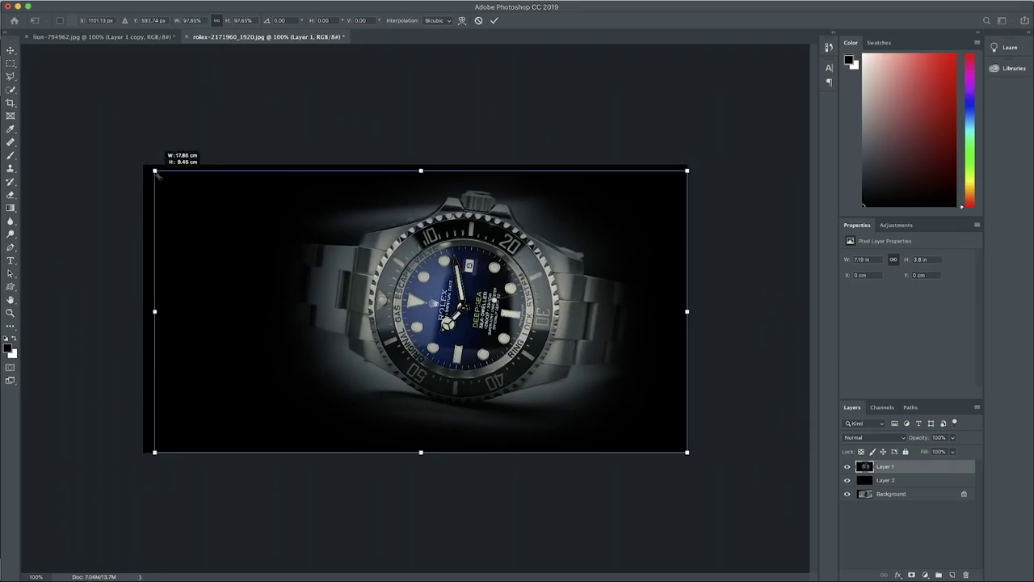
{"action": "left_click_drag", "start_coordinate": [154, 169], "coordinate": [226, 218]}
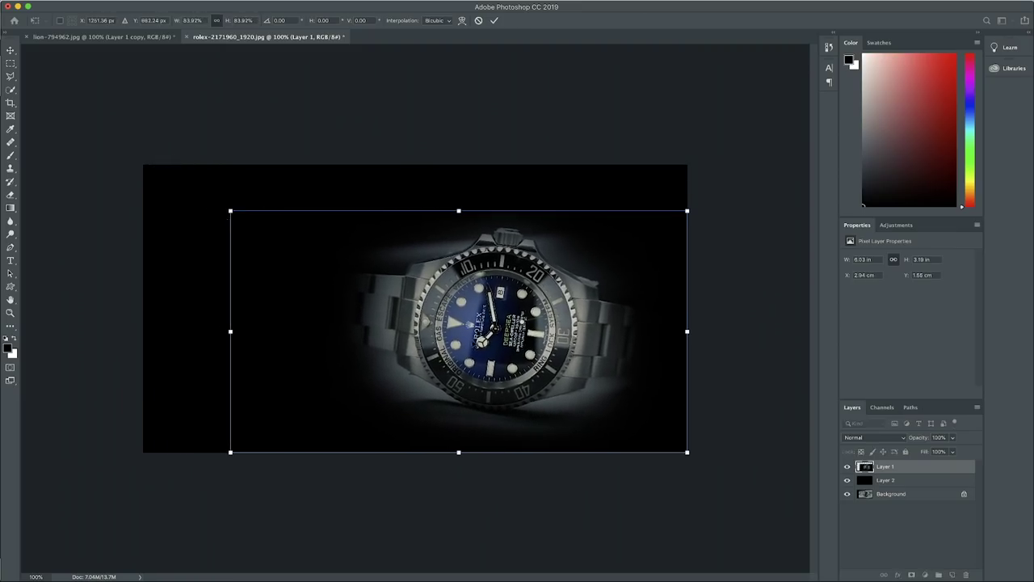
{"action": "left_click_drag", "start_coordinate": [529, 353], "coordinate": [551, 325]}
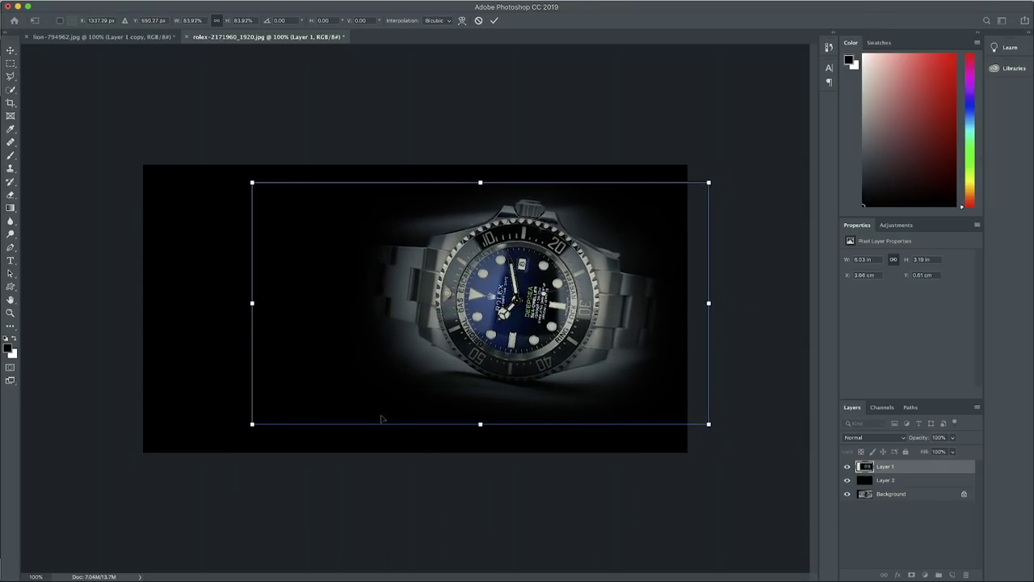
{"action": "left_click_drag", "start_coordinate": [253, 423], "coordinate": [277, 409]}
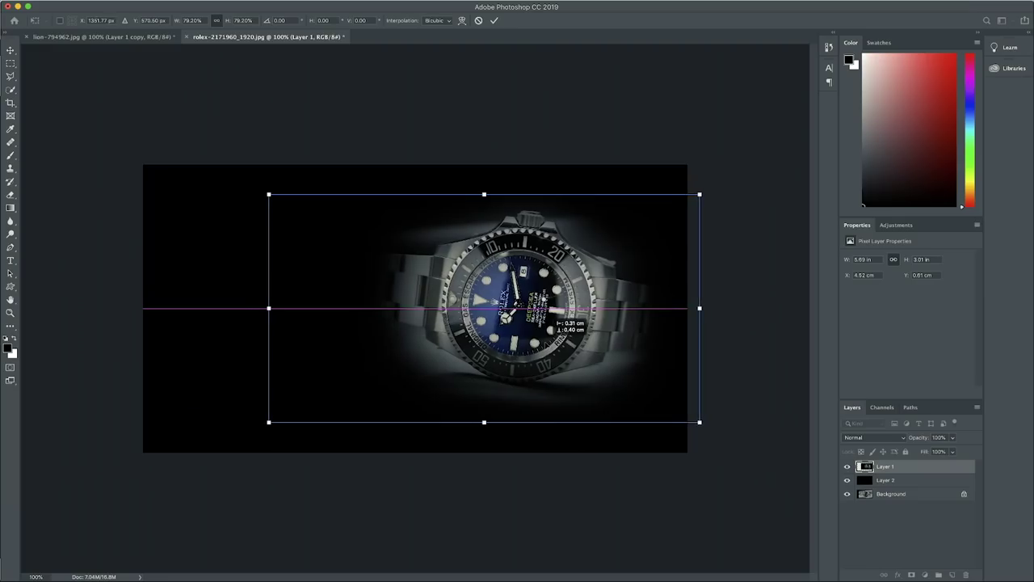
{"action": "left_click_drag", "start_coordinate": [552, 320], "coordinate": [552, 320]}
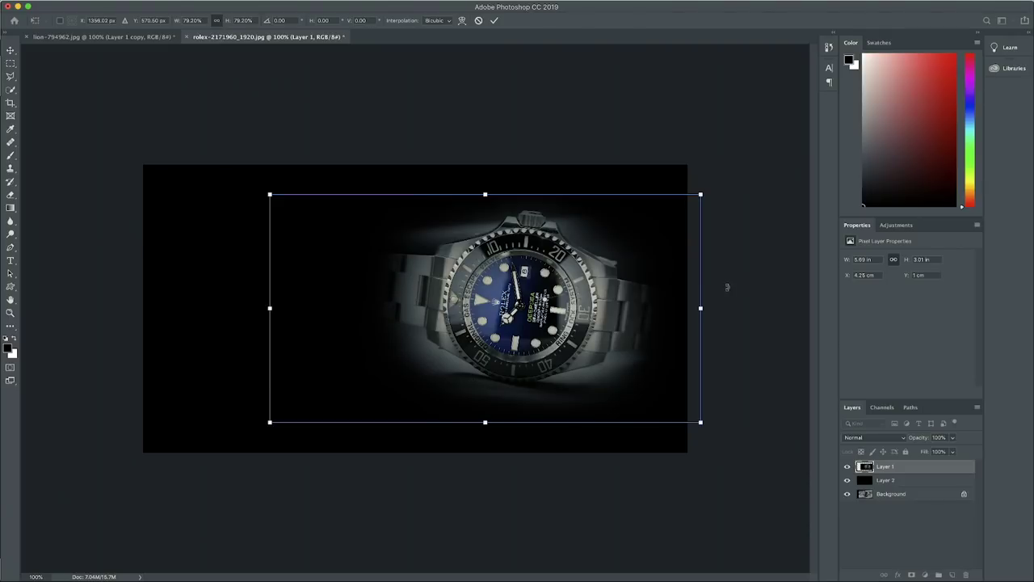
{"action": "key", "text": "Return"}
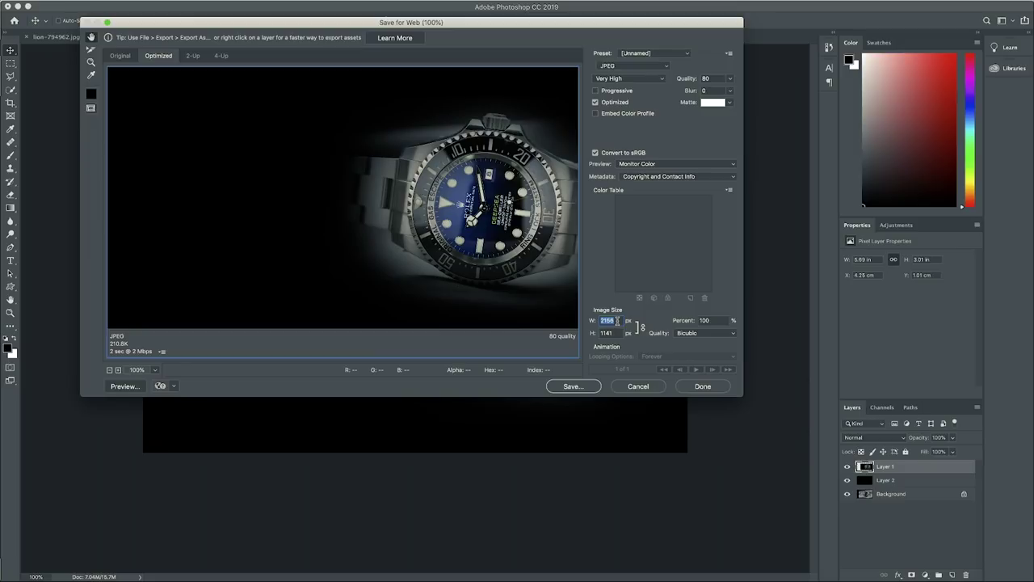
- Export the image for web as a maximum-quality JPEG 1920 px wide, saved as rolex1.jpg in the MAKTV folder
{"action": "type", "text": "1920"}
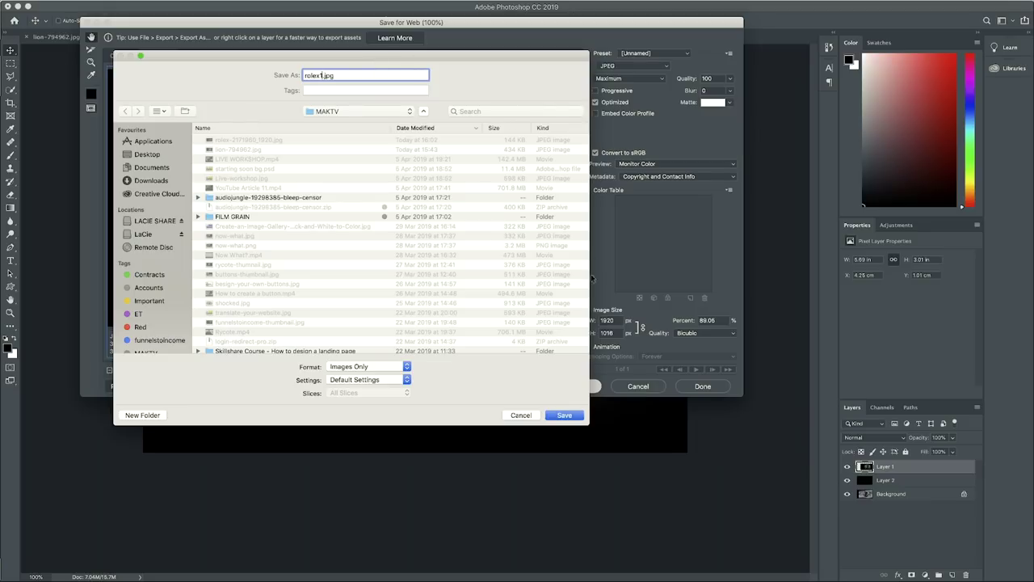
{"action": "left_click", "coordinate": [565, 415]}
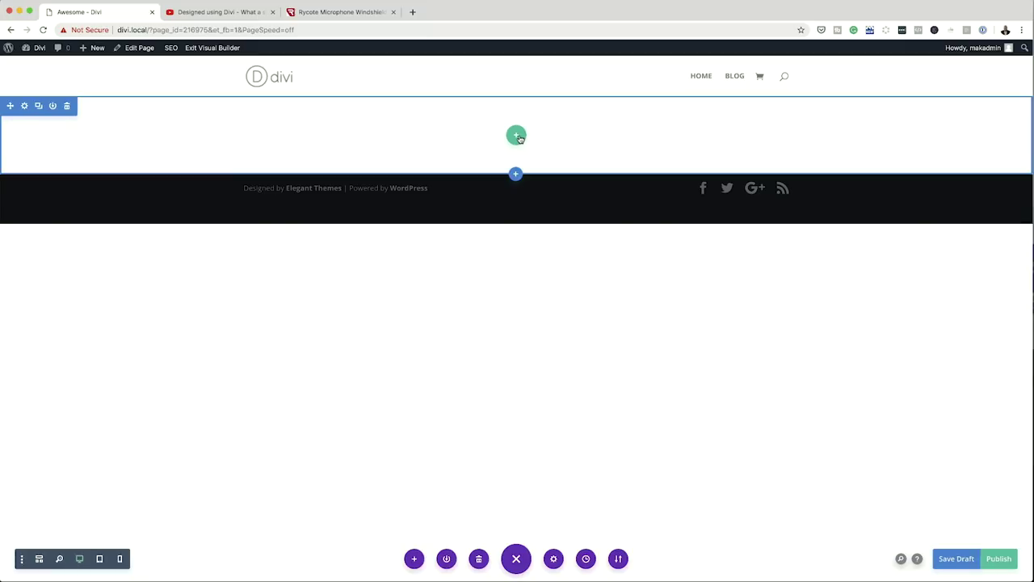
- In the Divi page's empty section, insert a row with two equal columns
{"action": "left_click", "coordinate": [517, 136]}
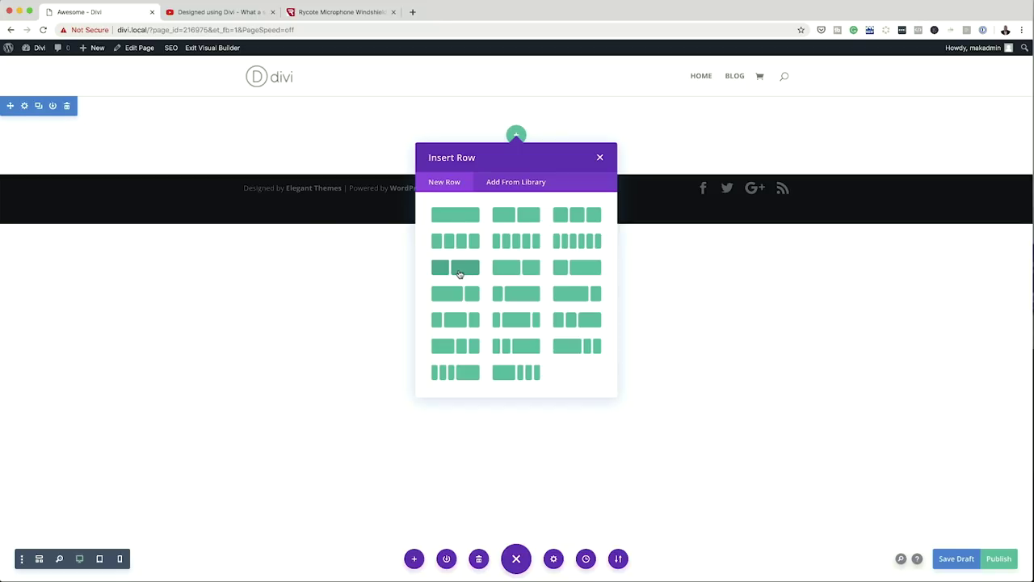
{"action": "left_click", "coordinate": [459, 274]}
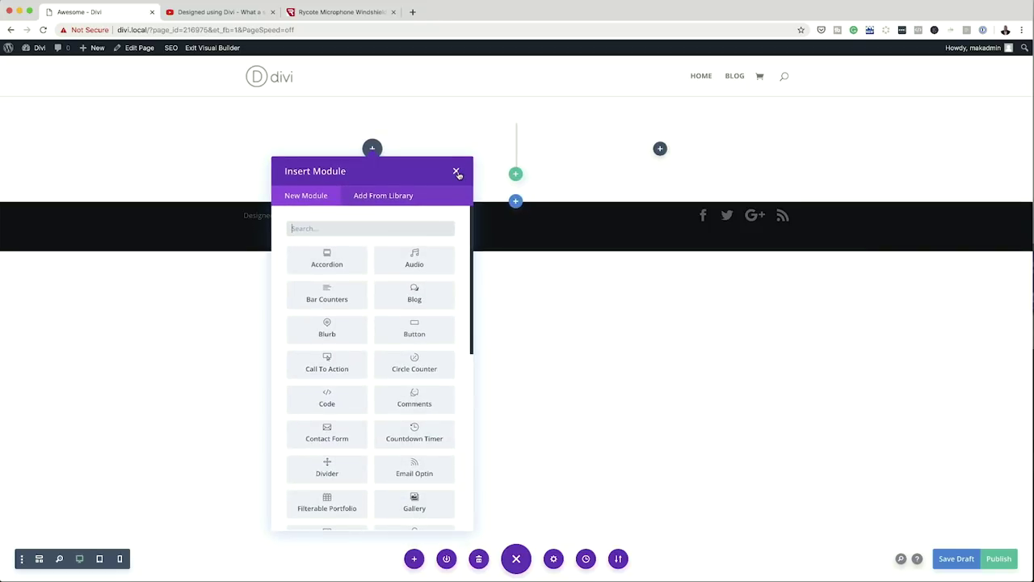
- Add a Text module with the placeholder content to the row's first column and duplicate it twice
{"action": "left_click", "coordinate": [339, 230]}
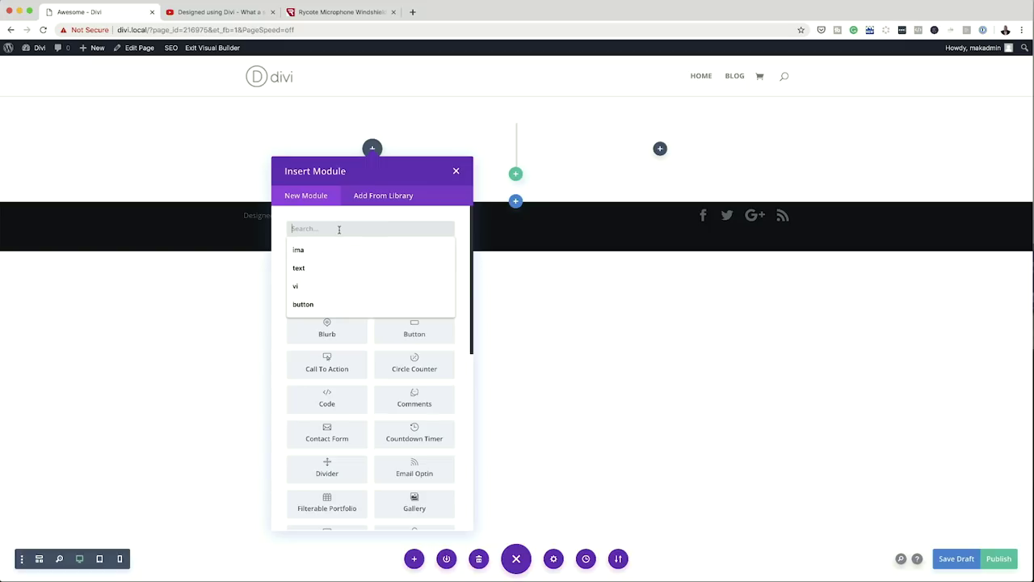
{"action": "type", "text": "text"}
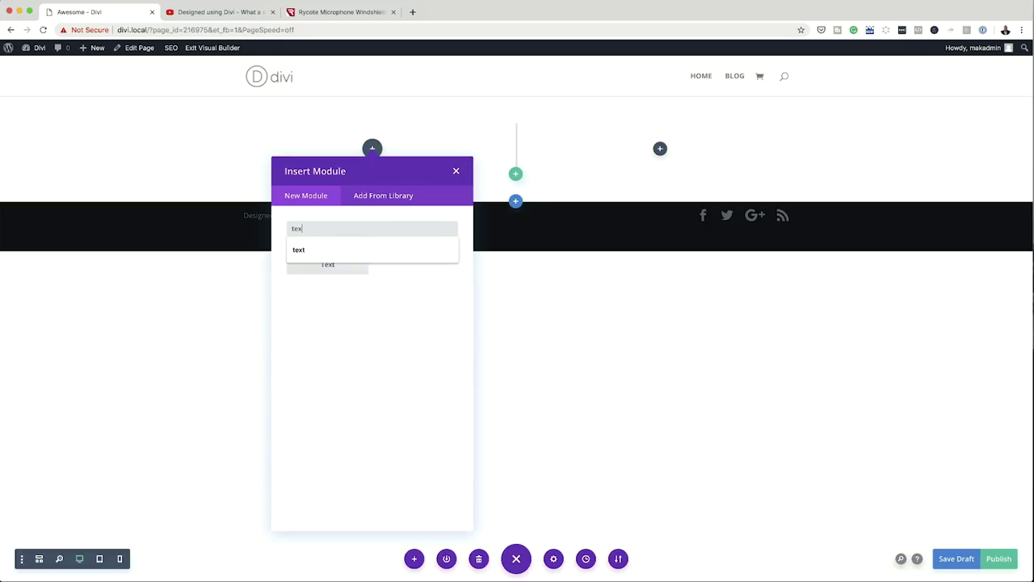
{"action": "left_click", "coordinate": [339, 264]}
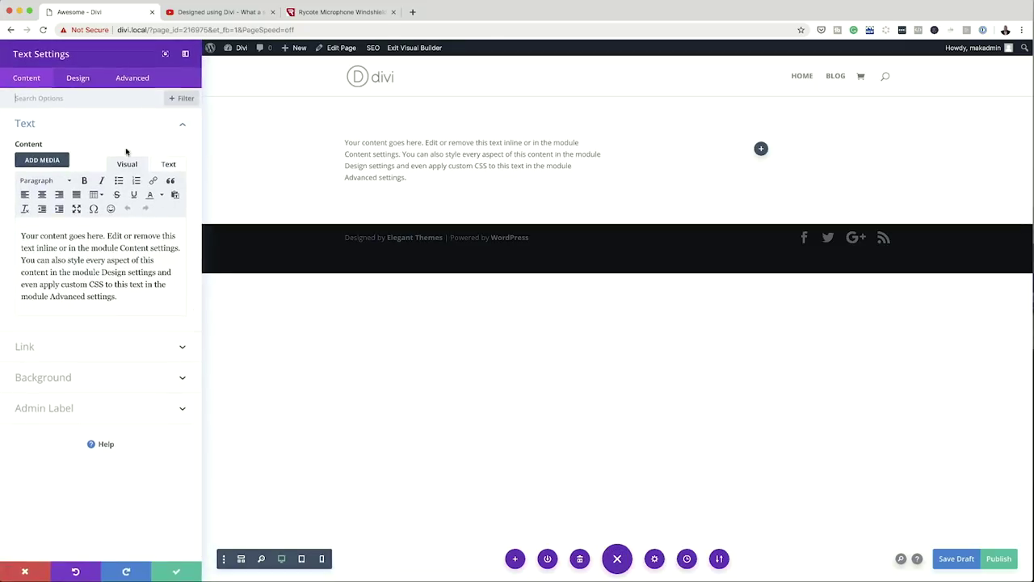
{"action": "left_click", "coordinate": [179, 571]}
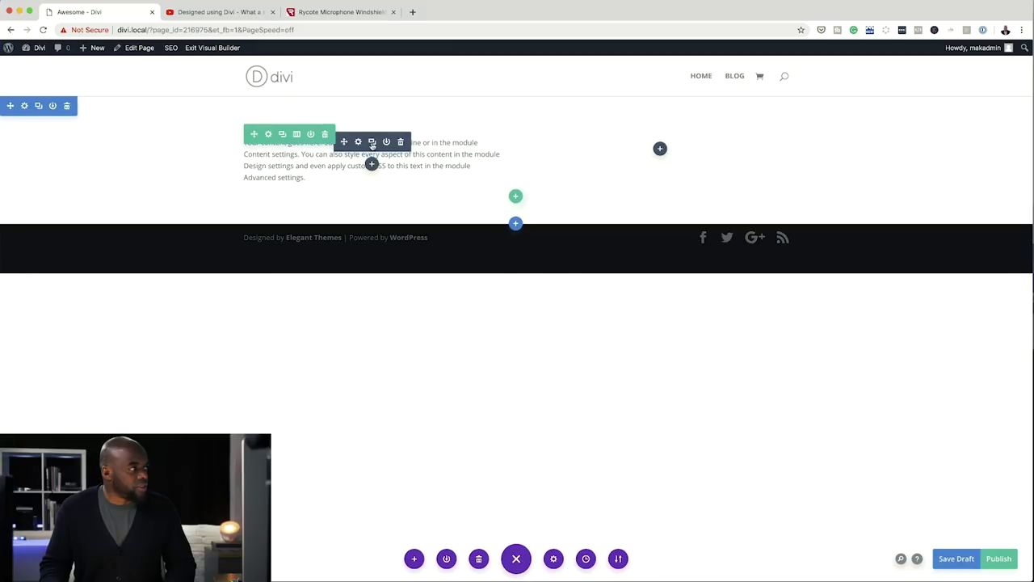
{"action": "left_click", "coordinate": [372, 142]}
{"action": "left_click", "coordinate": [372, 142]}
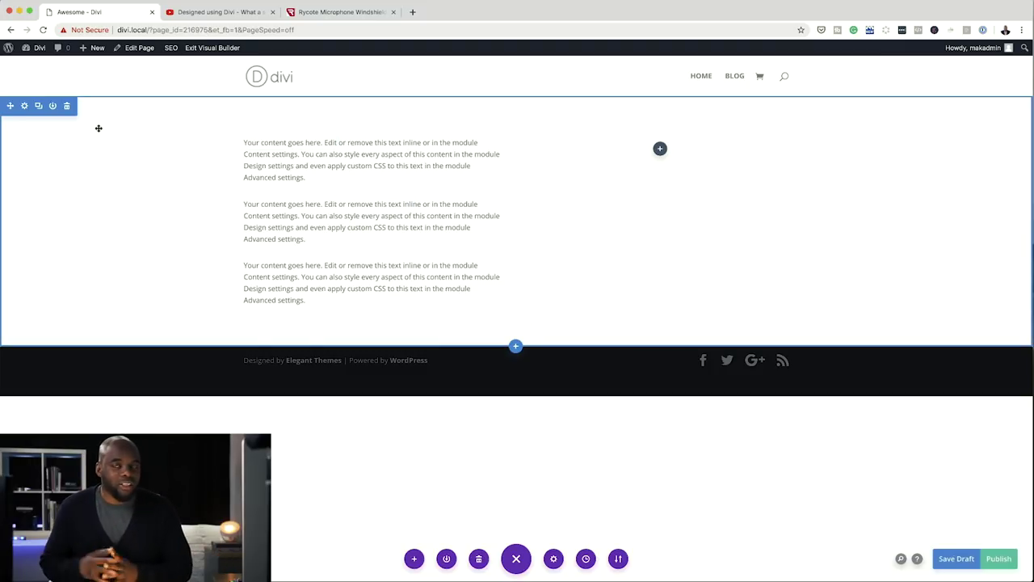
- Upload rolex1.jpg from the MAKTV folder, apply it as the section's background image, and save the section settings
{"action": "left_click", "coordinate": [25, 105]}
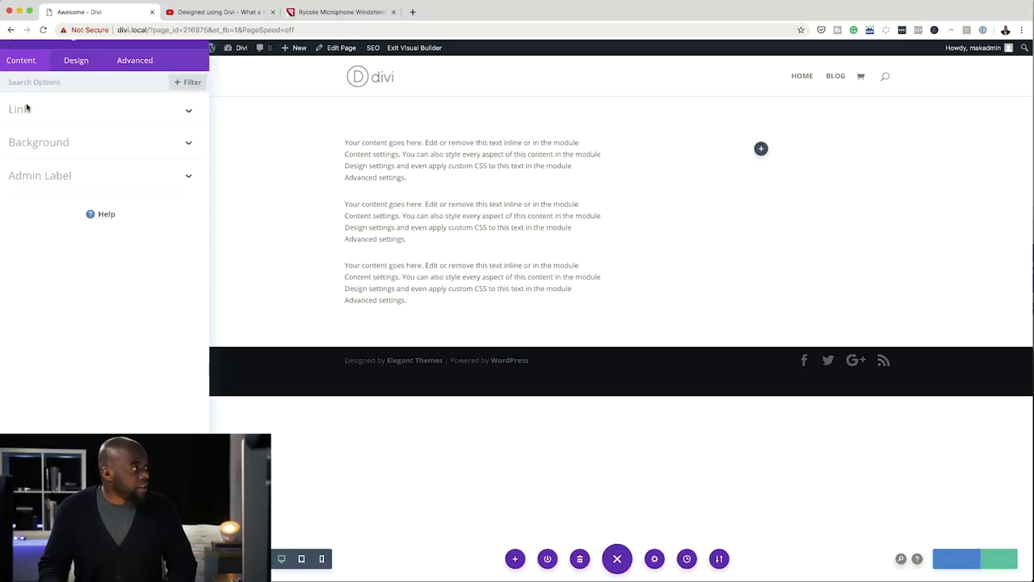
{"action": "left_click", "coordinate": [59, 156]}
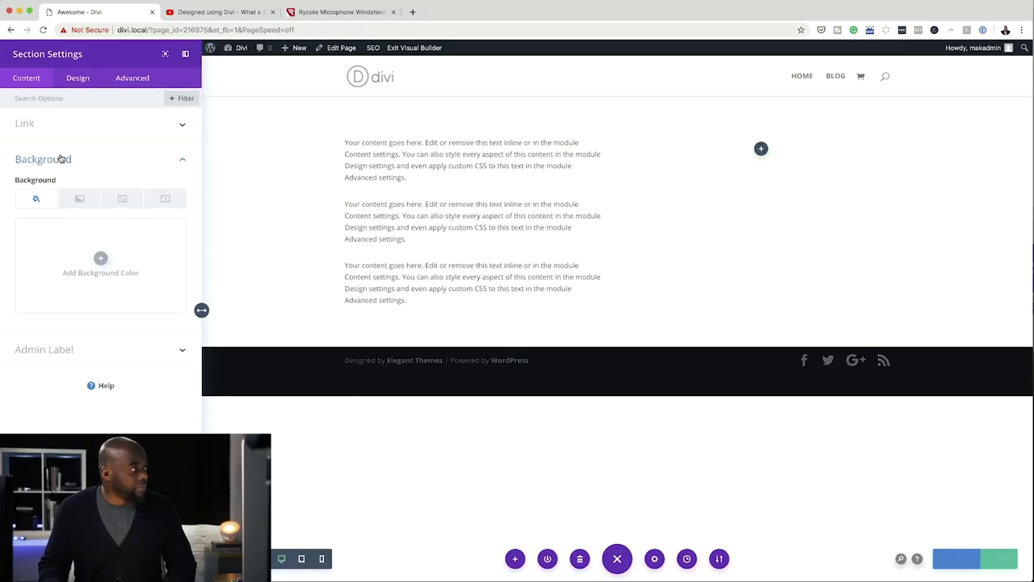
{"action": "left_click", "coordinate": [123, 201]}
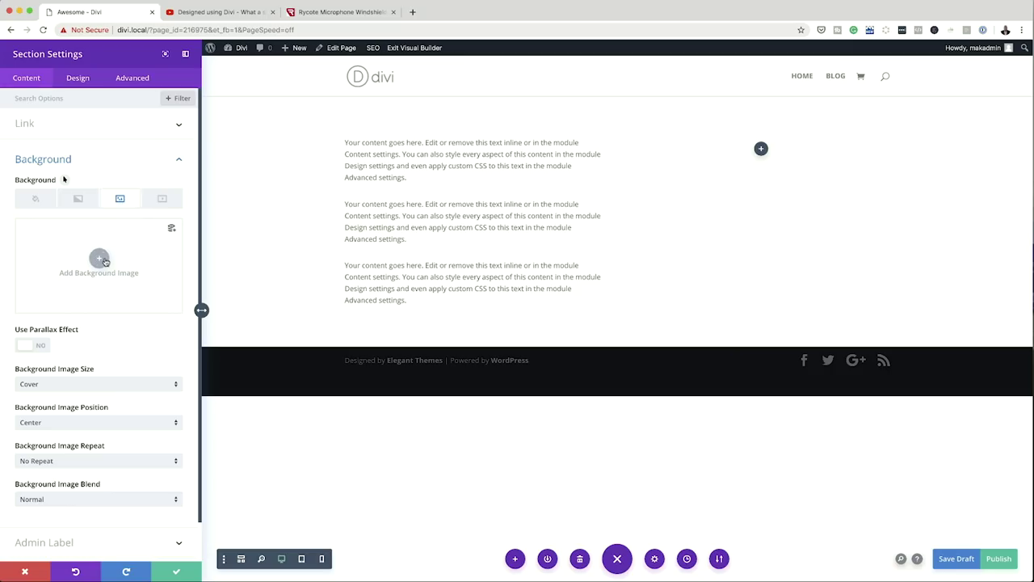
{"action": "left_click", "coordinate": [103, 259]}
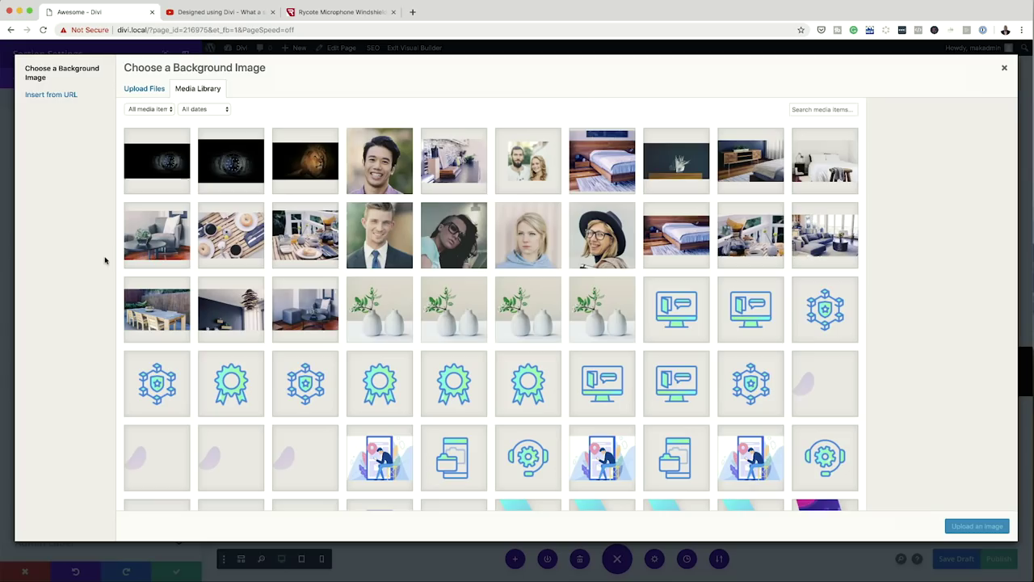
{"action": "left_click", "coordinate": [149, 88]}
{"action": "left_click", "coordinate": [566, 282]}
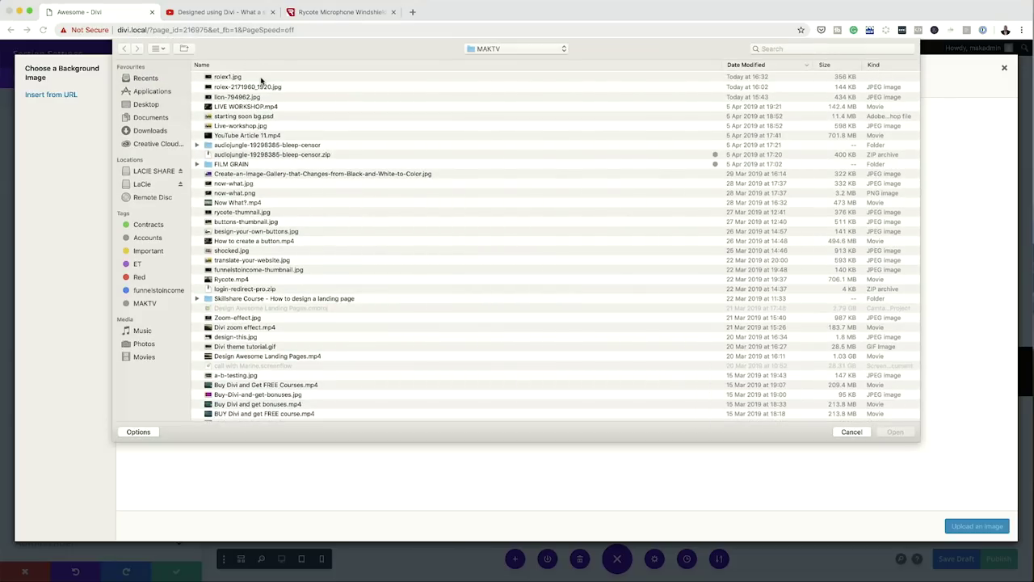
{"action": "double_click", "coordinate": [235, 76]}
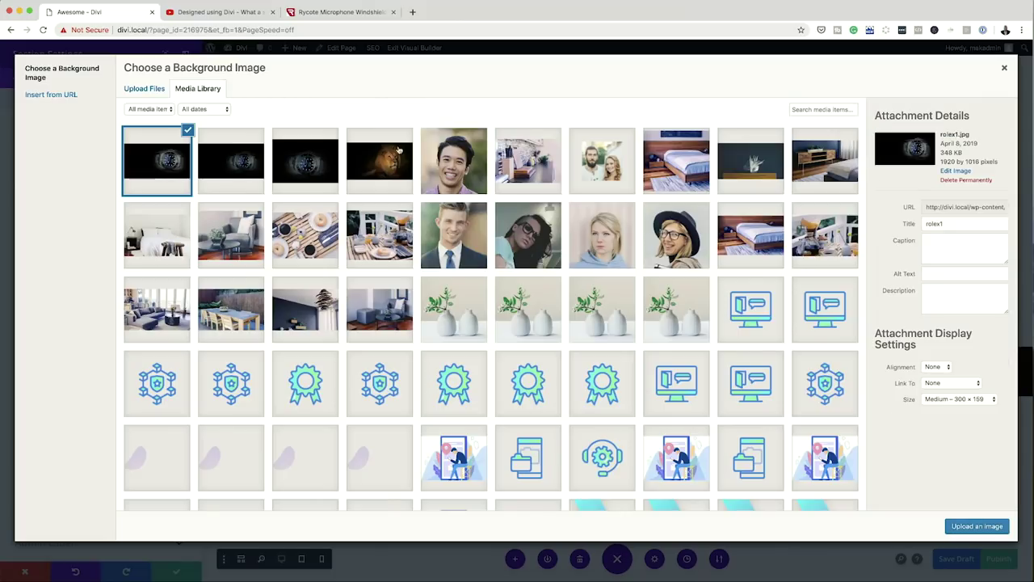
{"action": "left_click", "coordinate": [977, 526]}
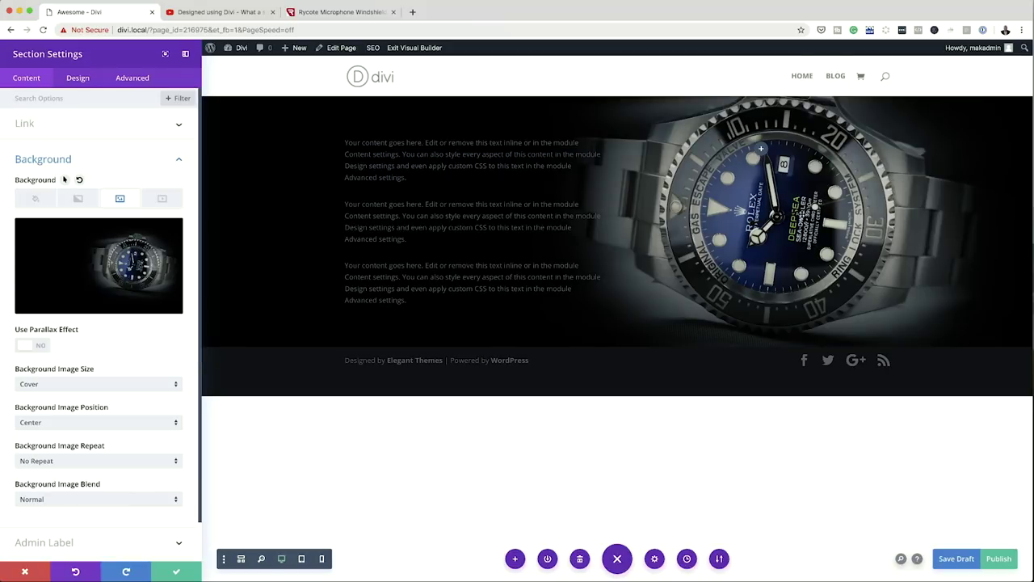
{"action": "left_click", "coordinate": [177, 573]}
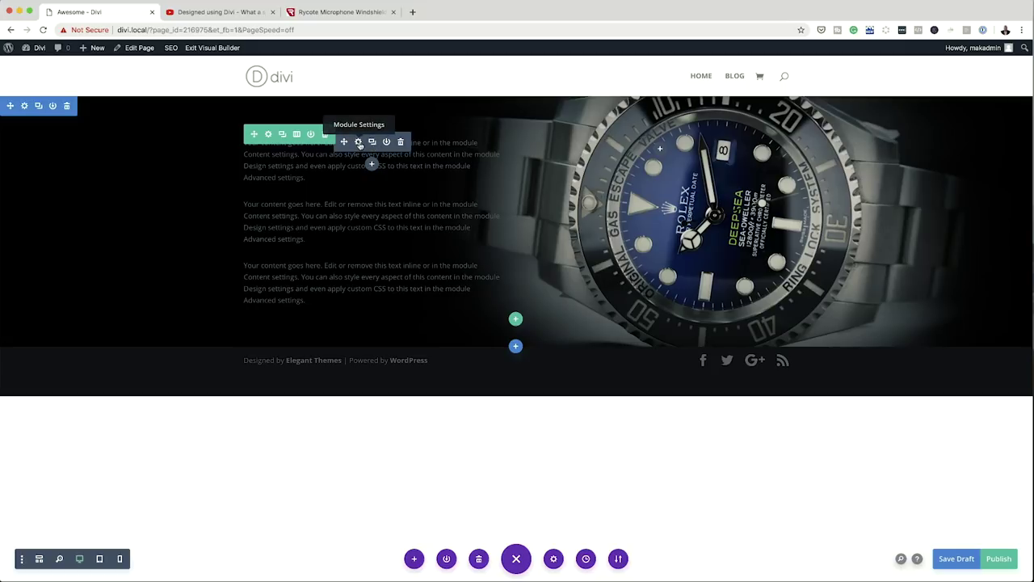
- Replace the placeholder content of the first Text module with "JUST RELEASED"
{"action": "left_click", "coordinate": [359, 142]}
{"action": "left_click_drag", "start_coordinate": [20, 236], "coordinate": [136, 306]}
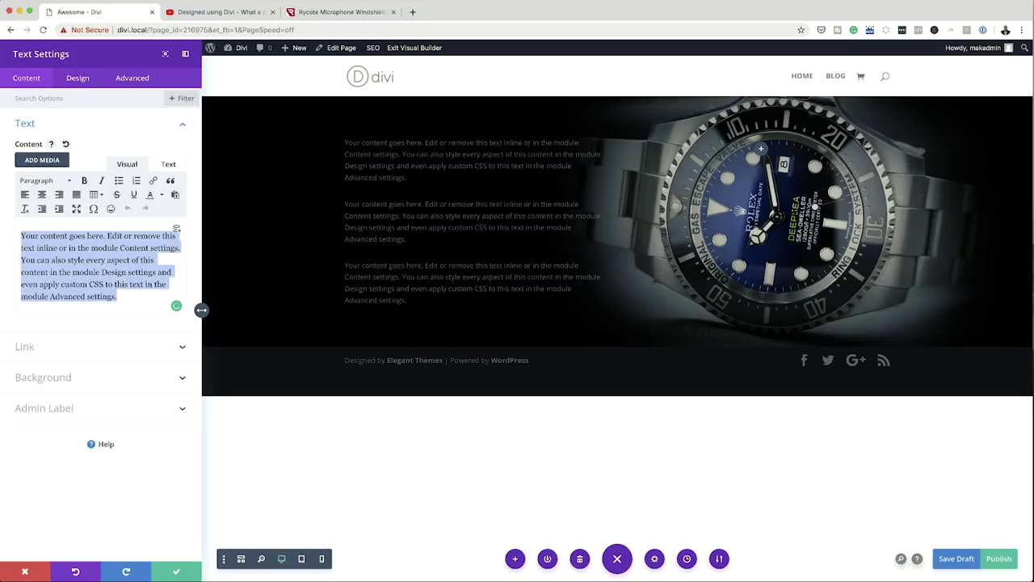
{"action": "type", "text": "JUST RELEASED"}
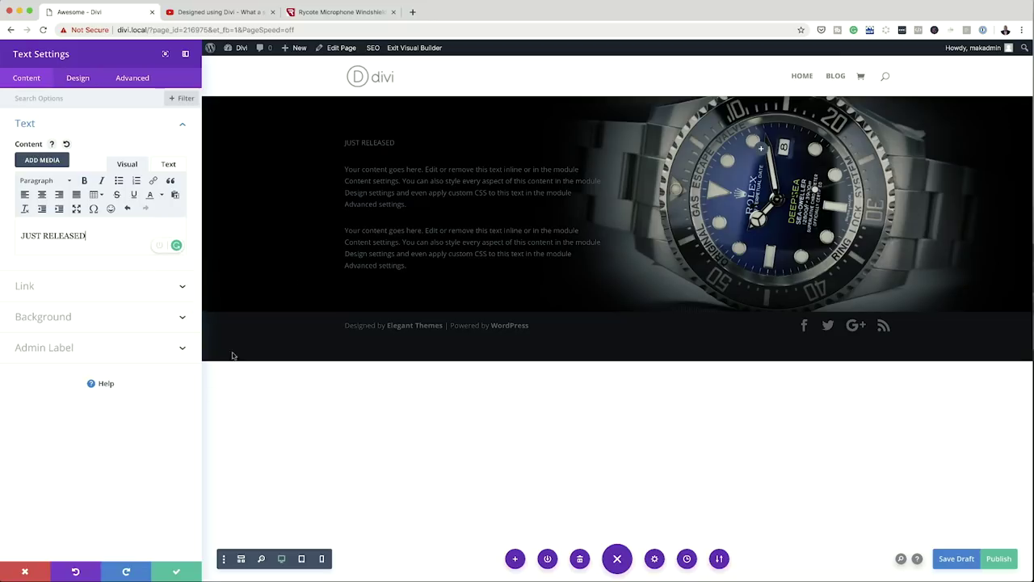
- Style the JUST RELEASED text as white uppercase Poppins at 18px with 8px letter spacing
{"action": "left_click", "coordinate": [78, 78]}
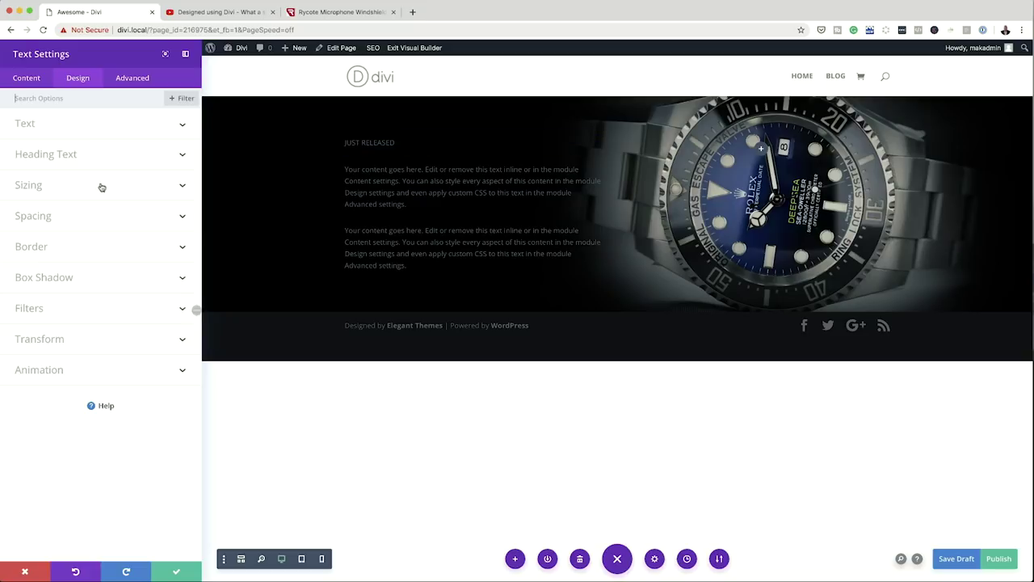
{"action": "left_click", "coordinate": [34, 125]}
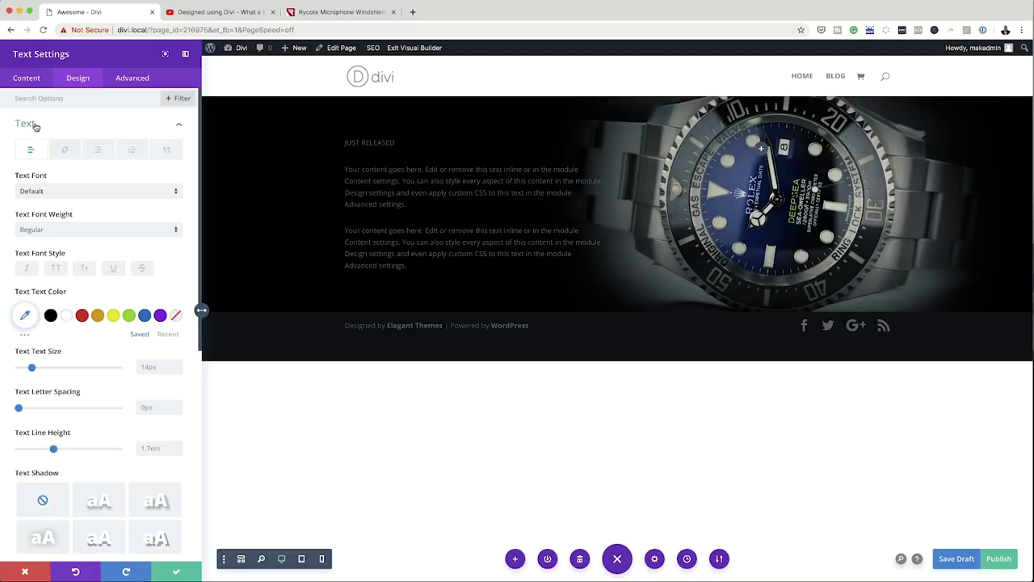
{"action": "left_click", "coordinate": [67, 317]}
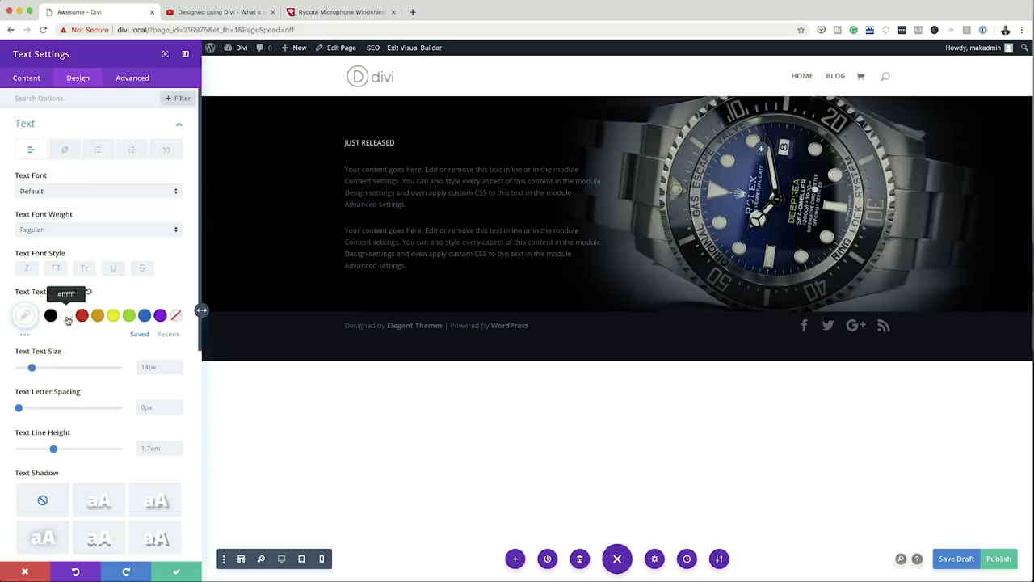
{"action": "left_click", "coordinate": [44, 194]}
{"action": "left_click", "coordinate": [63, 139]}
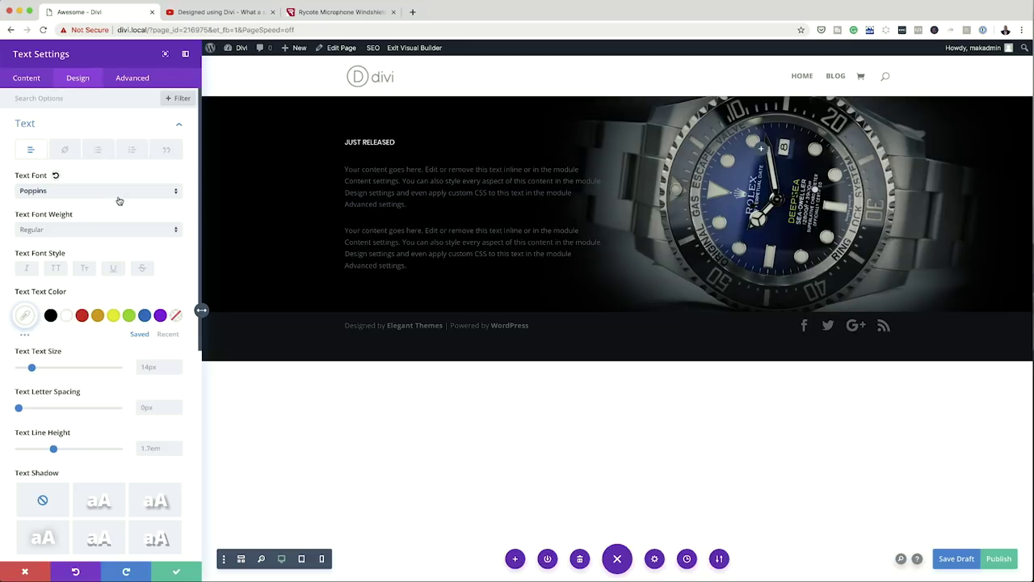
{"action": "left_click", "coordinate": [56, 269]}
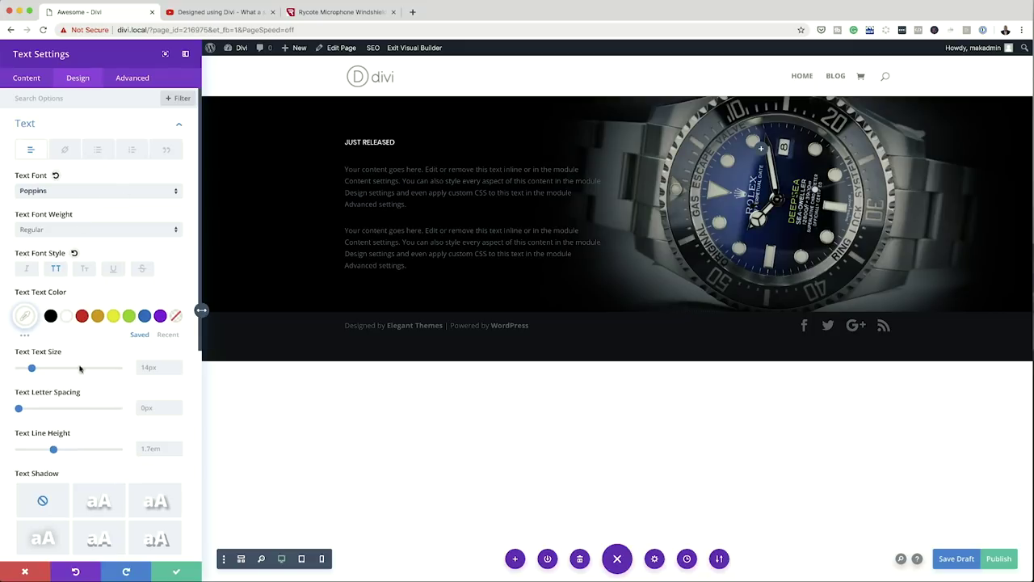
{"action": "left_click_drag", "start_coordinate": [32, 370], "coordinate": [36, 372]}
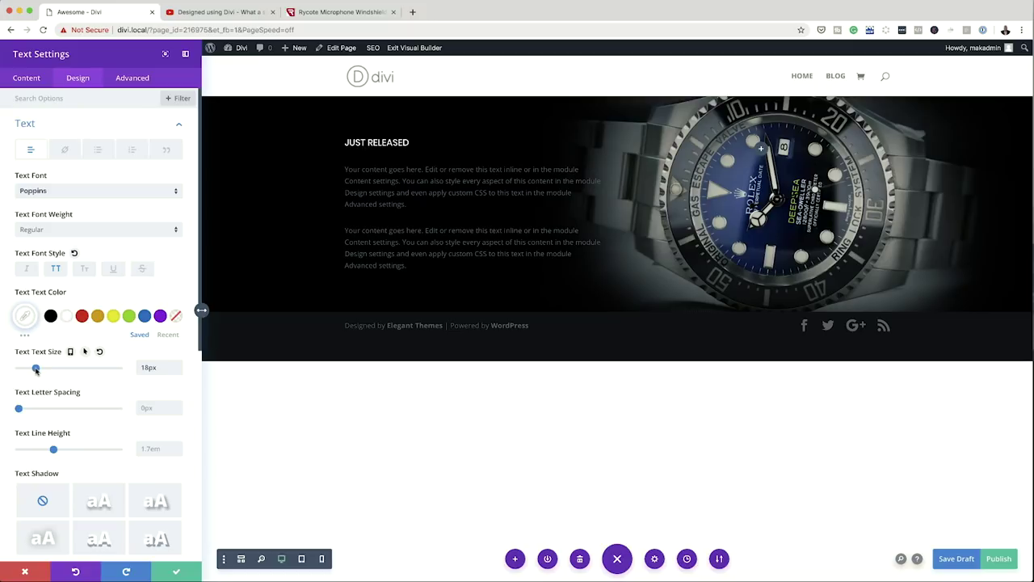
{"action": "left_click_drag", "start_coordinate": [18, 410], "coordinate": [27, 410]}
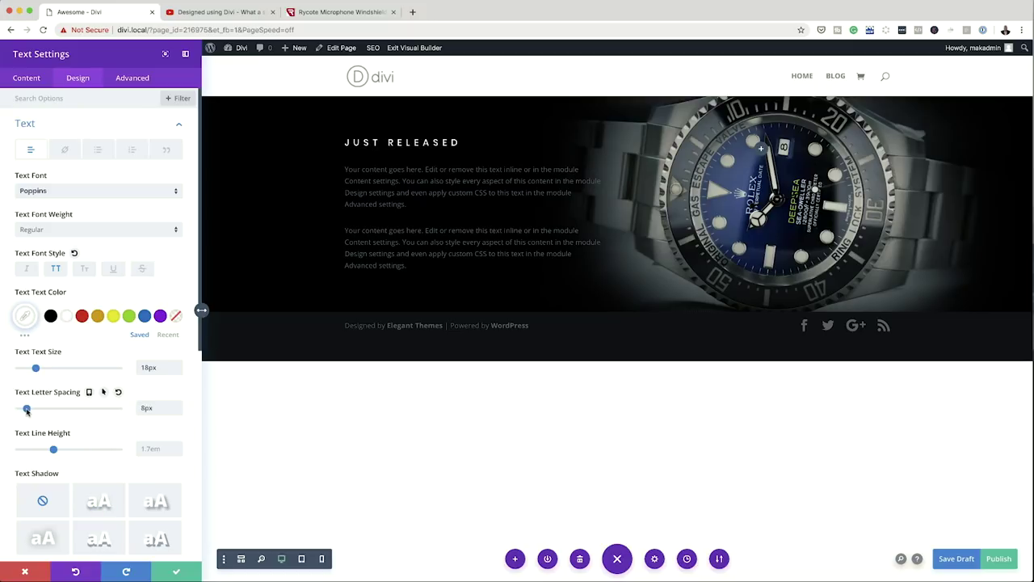
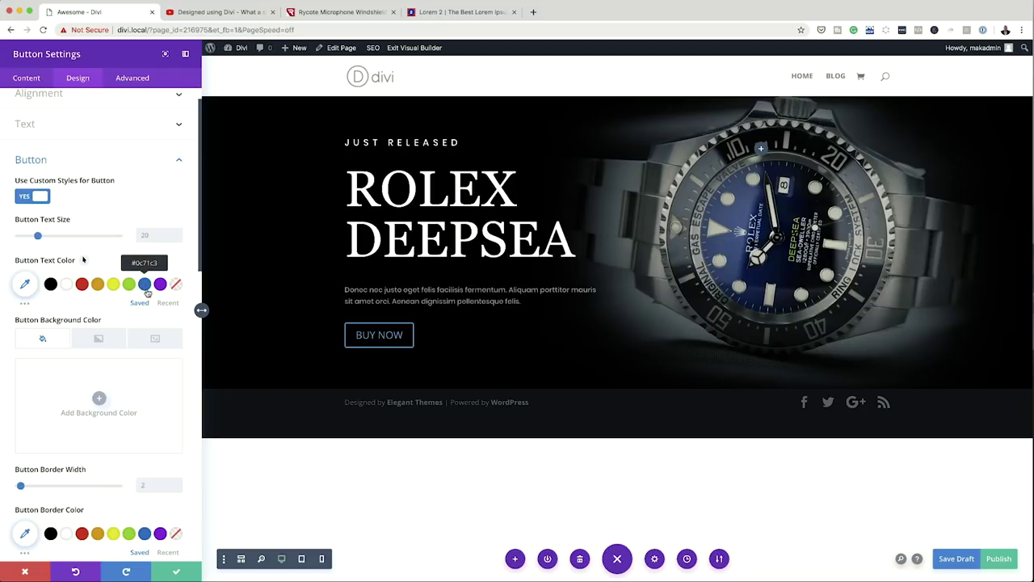
- Set the BUY NOW button's text color to white and its background color to blue #0c71c3
{"action": "left_click", "coordinate": [144, 285]}
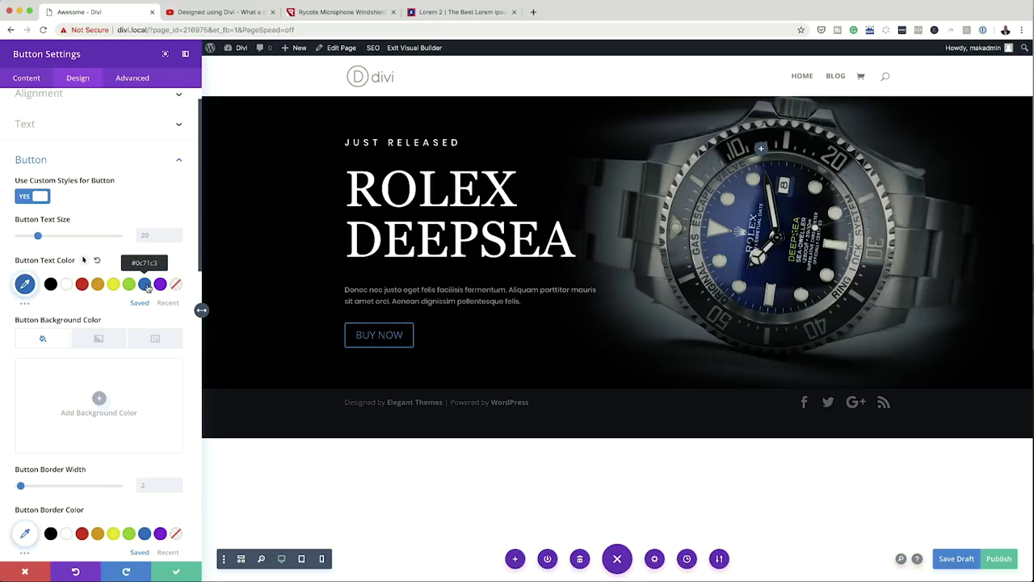
{"action": "left_click", "coordinate": [65, 284]}
{"action": "scroll", "coordinate": [134, 445], "scroll_direction": "down", "scroll_amount": 2}
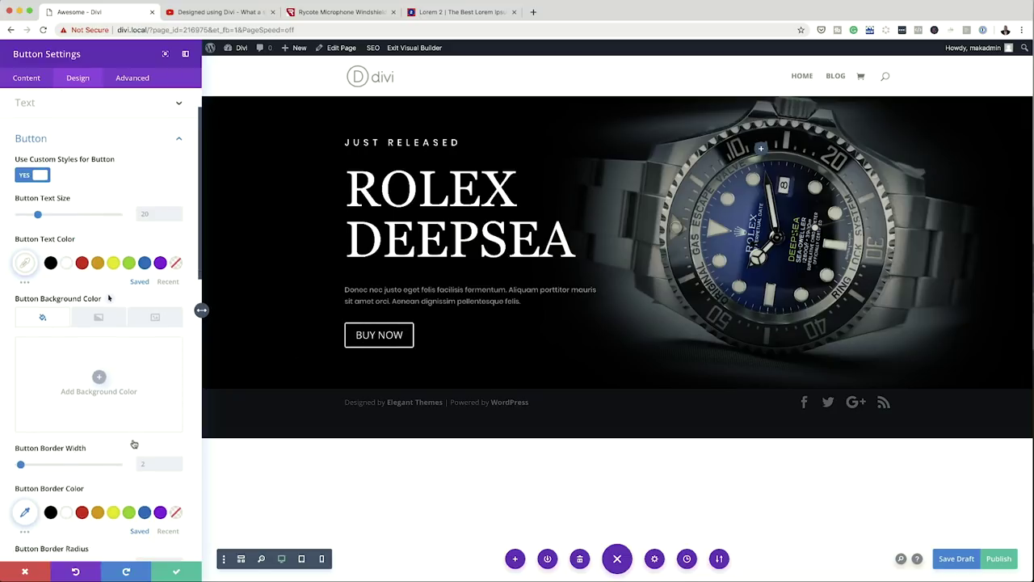
{"action": "scroll", "coordinate": [134, 445], "scroll_direction": "down", "scroll_amount": 1}
{"action": "left_click", "coordinate": [100, 343]}
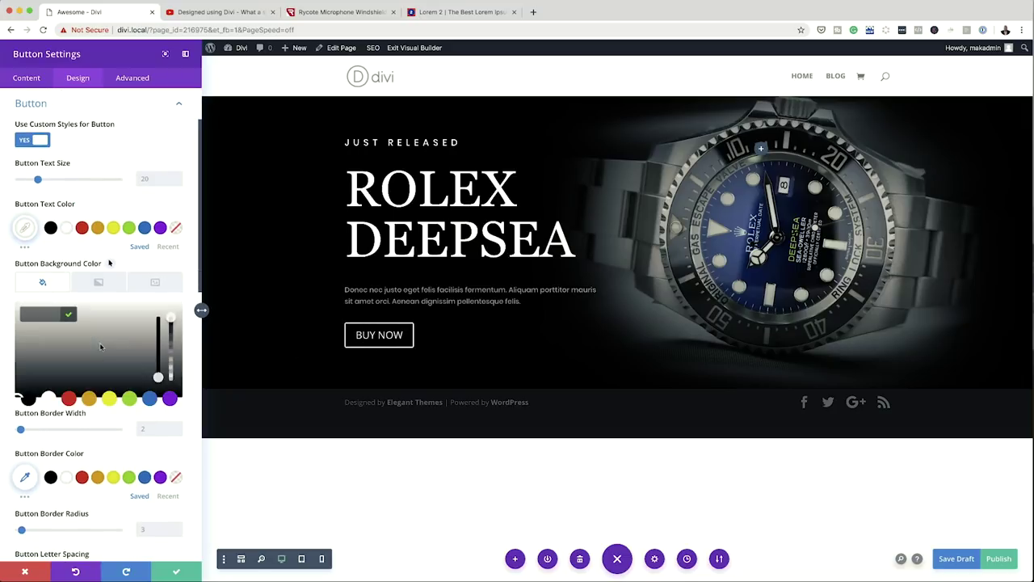
{"action": "left_click", "coordinate": [149, 399]}
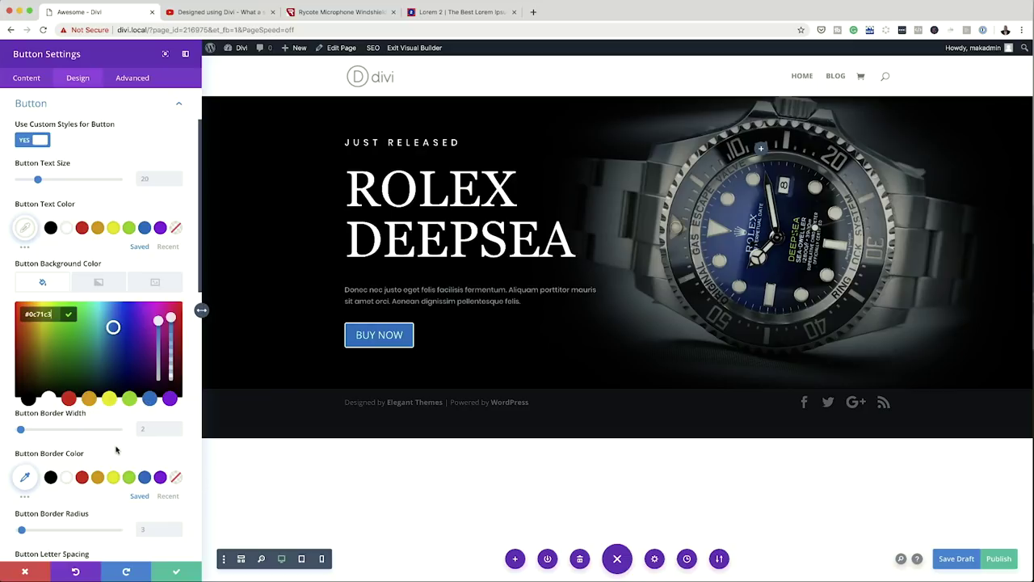
- Set the BUY NOW button's border radius to 2px
{"action": "scroll", "coordinate": [125, 452], "scroll_direction": "down", "scroll_amount": 2}
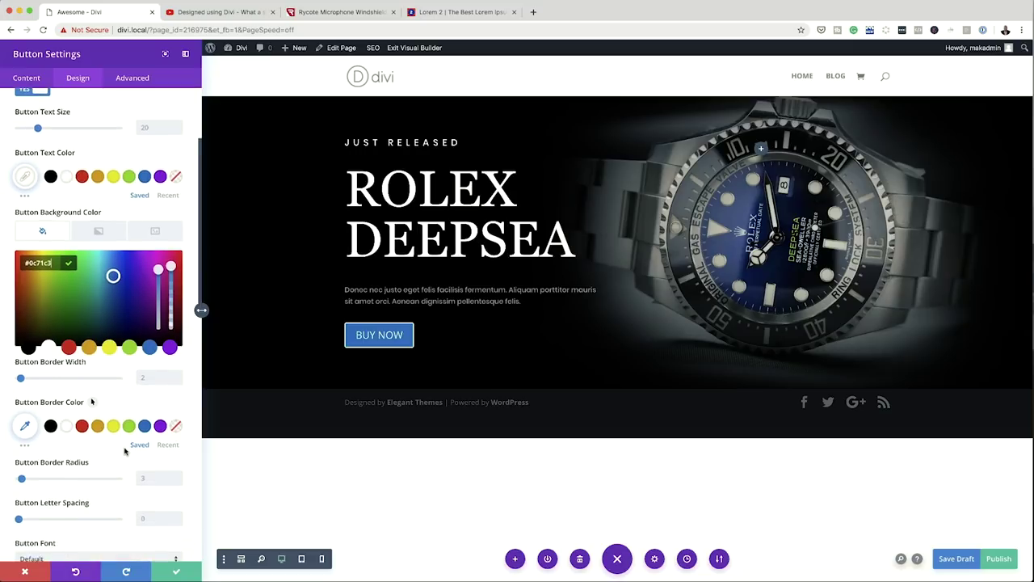
{"action": "scroll", "coordinate": [124, 452], "scroll_direction": "down", "scroll_amount": 1}
{"action": "left_click", "coordinate": [152, 455]}
{"action": "type", "text": "2px"}
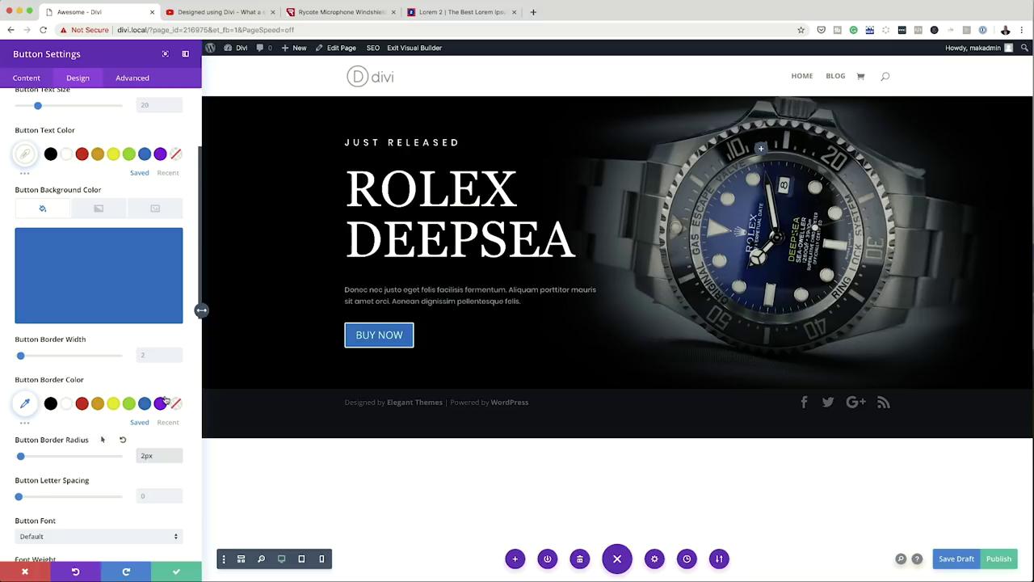
- Change the BUY NOW button's font to Poppins
{"action": "scroll", "coordinate": [153, 489], "scroll_direction": "down", "scroll_amount": 1}
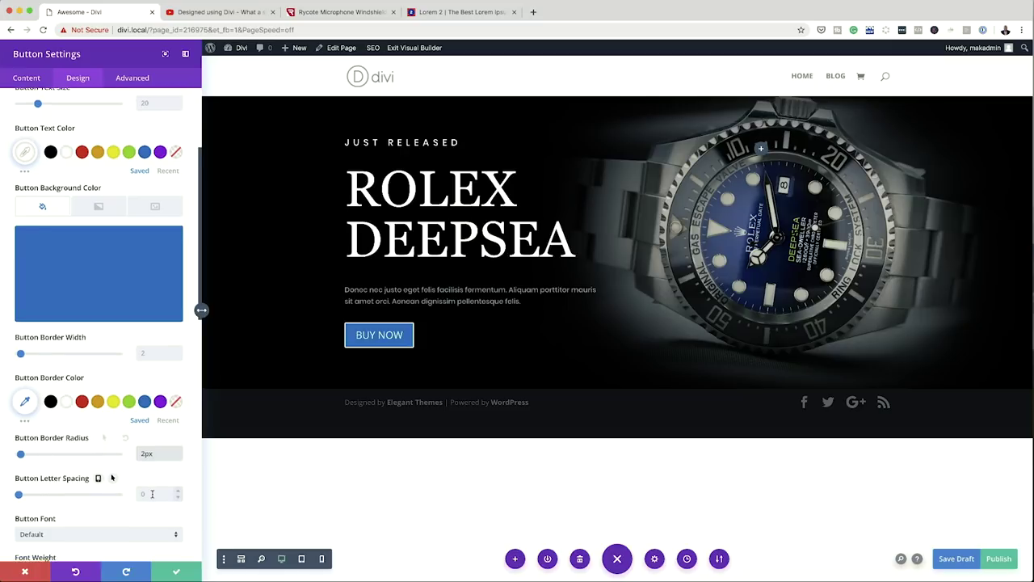
{"action": "scroll", "coordinate": [93, 491], "scroll_direction": "down", "scroll_amount": 1}
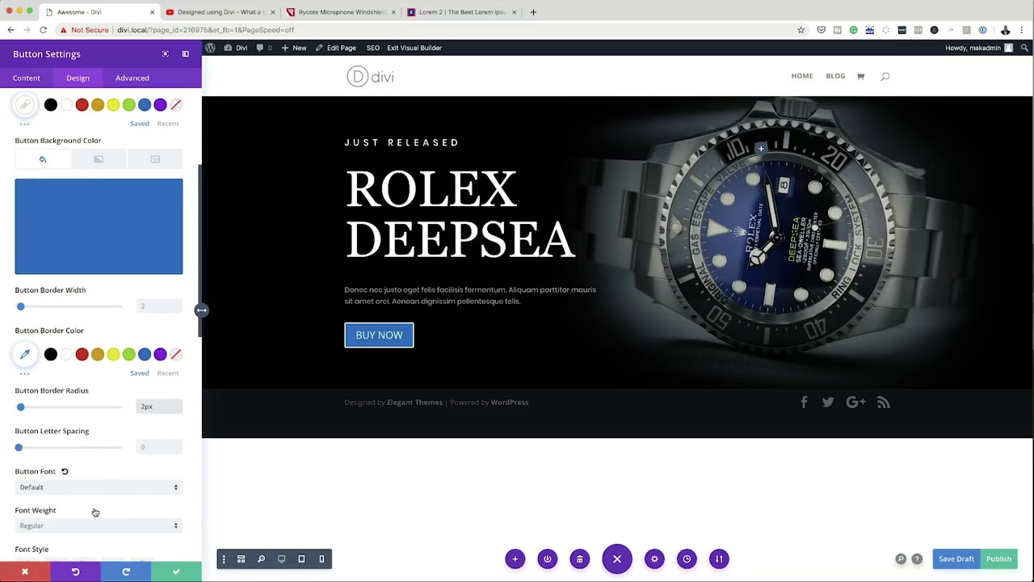
{"action": "left_click", "coordinate": [80, 485]}
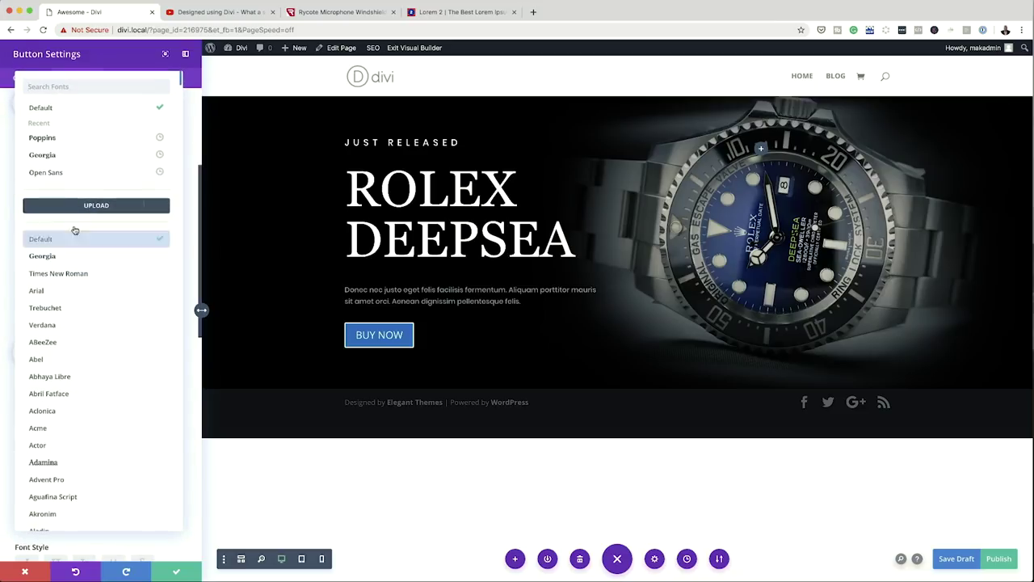
{"action": "left_click", "coordinate": [58, 138]}
- Set the BUY NOW button's text size to 18px
{"action": "scroll", "coordinate": [124, 498], "scroll_direction": "down", "scroll_amount": 2}
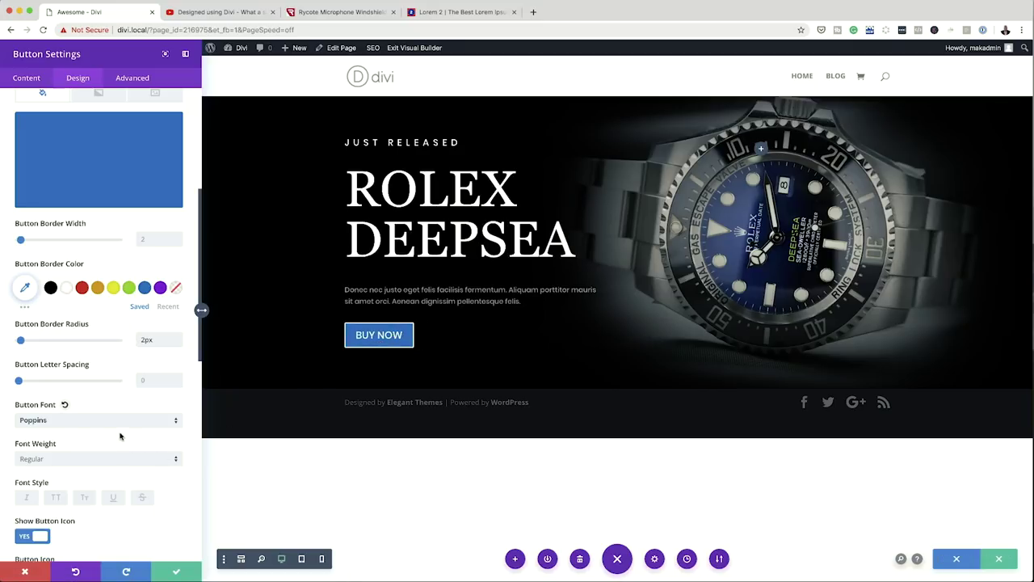
{"action": "scroll", "coordinate": [119, 437], "scroll_direction": "up", "scroll_amount": 5}
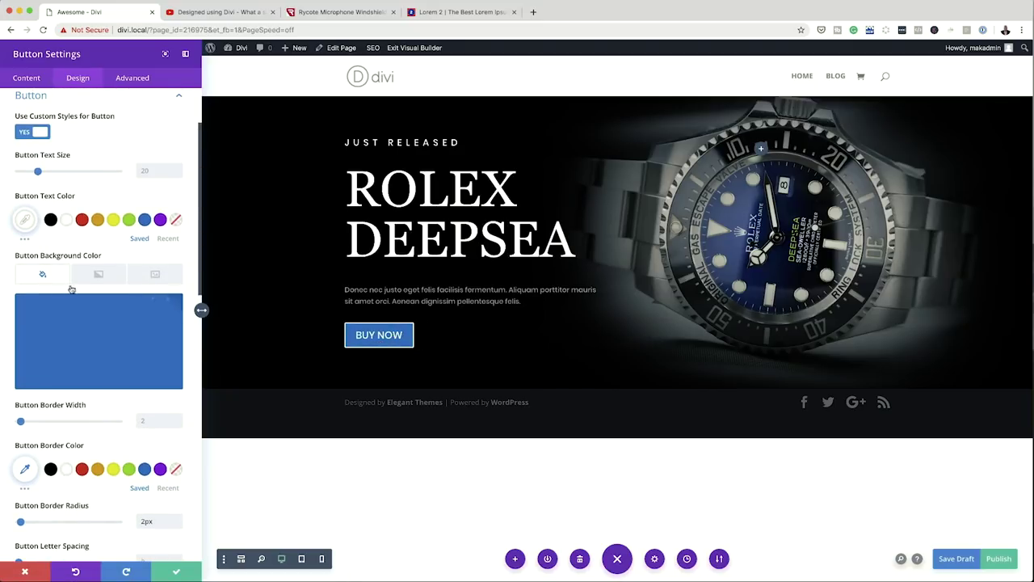
{"action": "left_click_drag", "start_coordinate": [38, 173], "coordinate": [35, 174]}
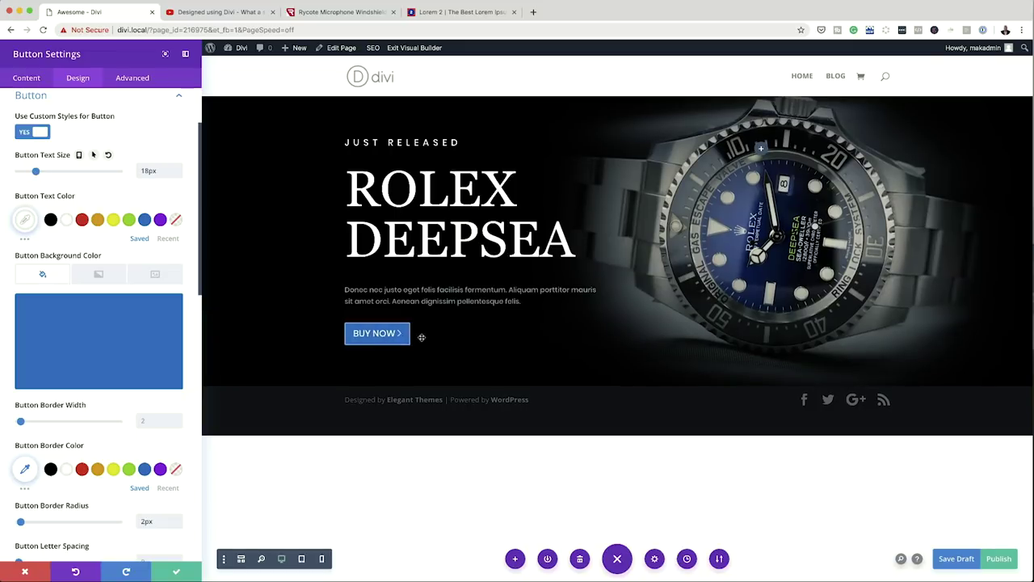
- Set the BUY NOW button's border color to the same blue as its background
{"action": "scroll", "coordinate": [176, 408], "scroll_direction": "down", "scroll_amount": 3}
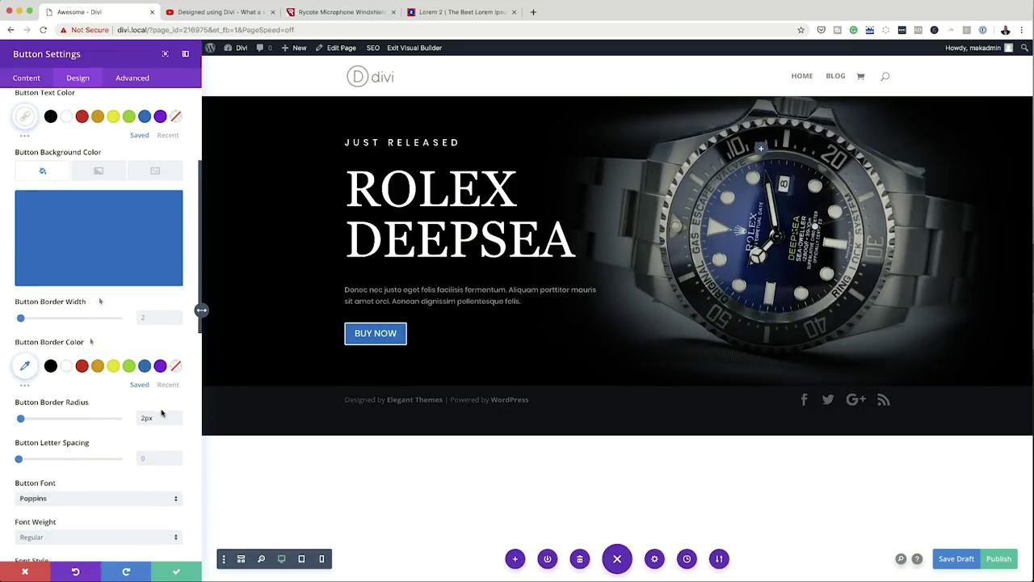
{"action": "scroll", "coordinate": [161, 410], "scroll_direction": "down", "scroll_amount": 1}
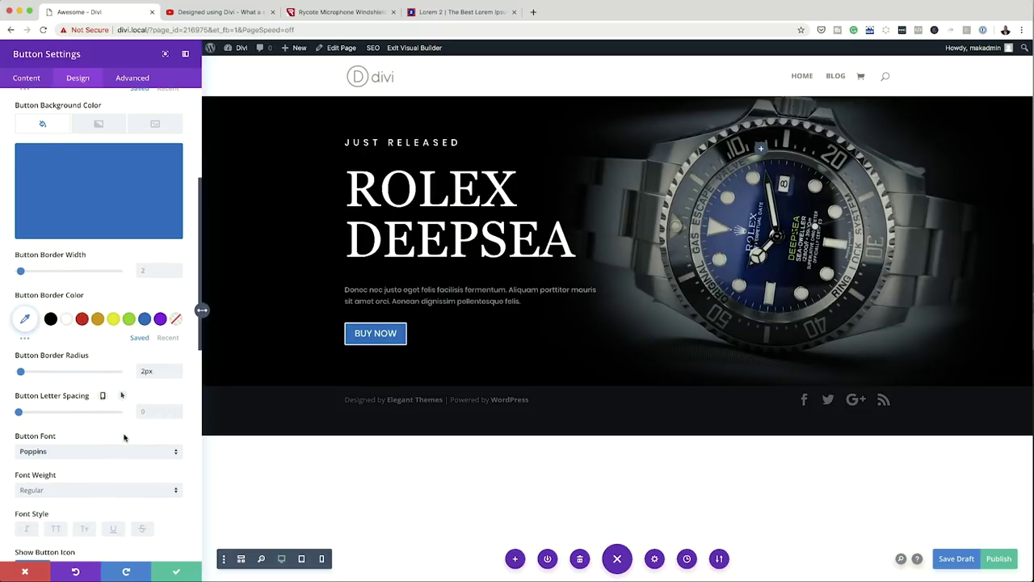
{"action": "scroll", "coordinate": [89, 412], "scroll_direction": "down", "scroll_amount": 1}
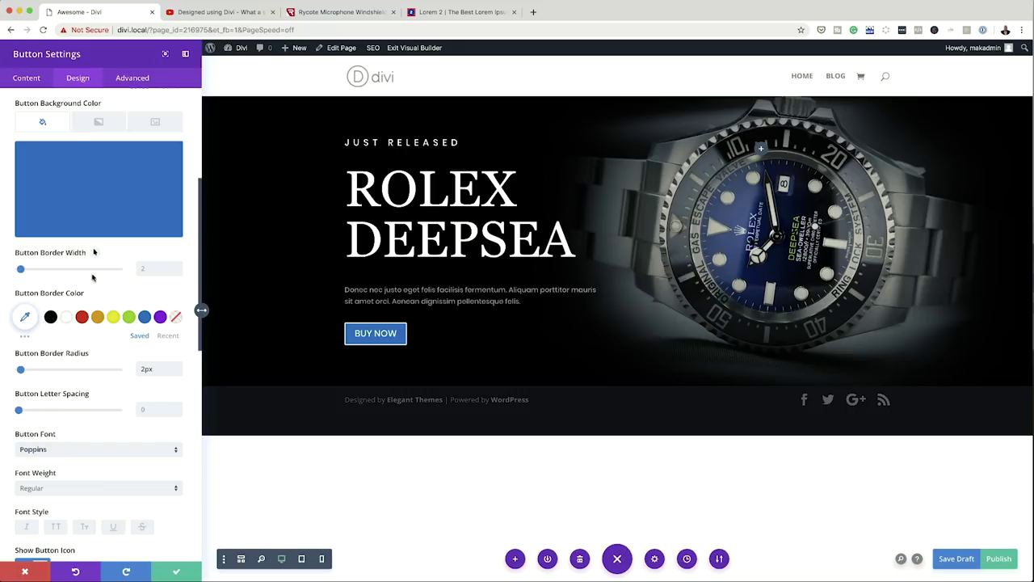
{"action": "left_click", "coordinate": [144, 317]}
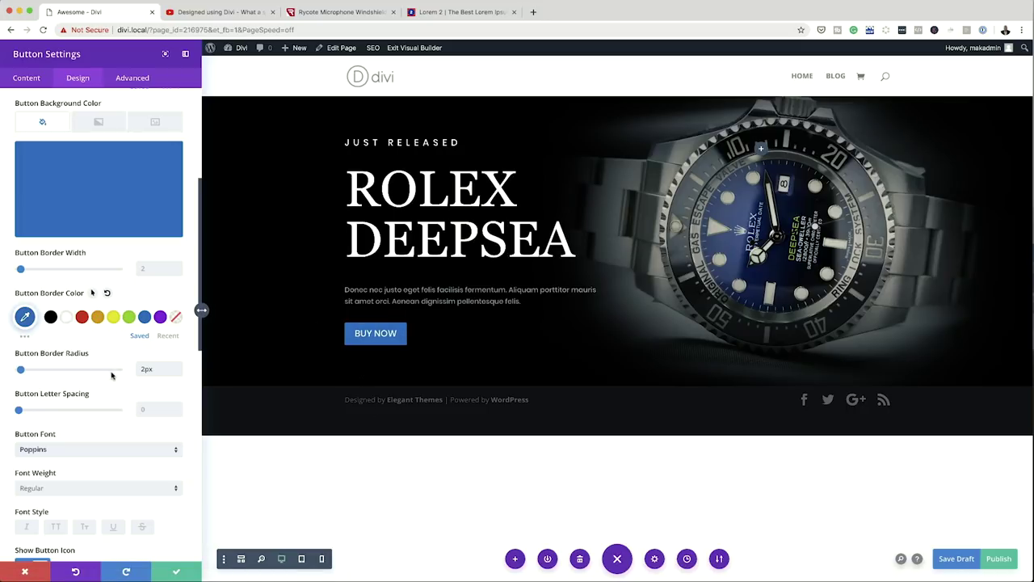
{"action": "scroll", "coordinate": [125, 412], "scroll_direction": "down", "scroll_amount": 3}
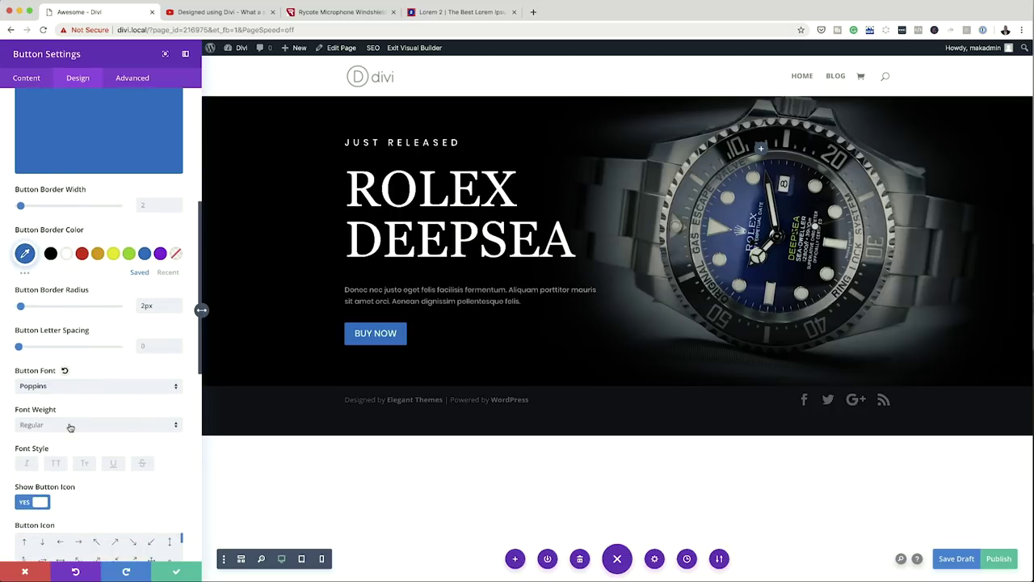
- Set the BUY NOW button's font weight to Semi Bold and its letter spacing to 1px
{"action": "left_click", "coordinate": [70, 426]}
{"action": "left_click", "coordinate": [82, 463]}
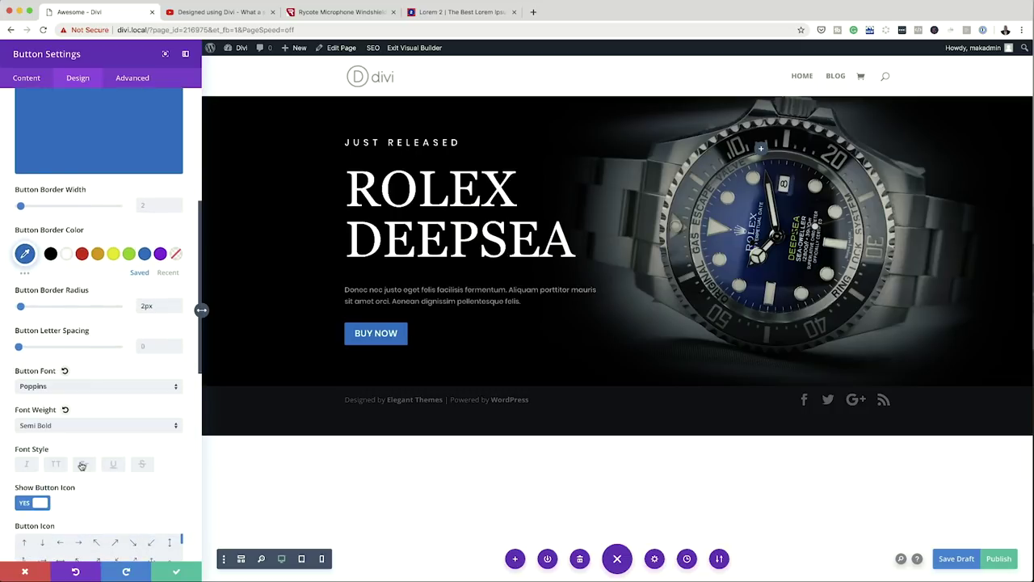
{"action": "scroll", "coordinate": [138, 504], "scroll_direction": "down", "scroll_amount": 1}
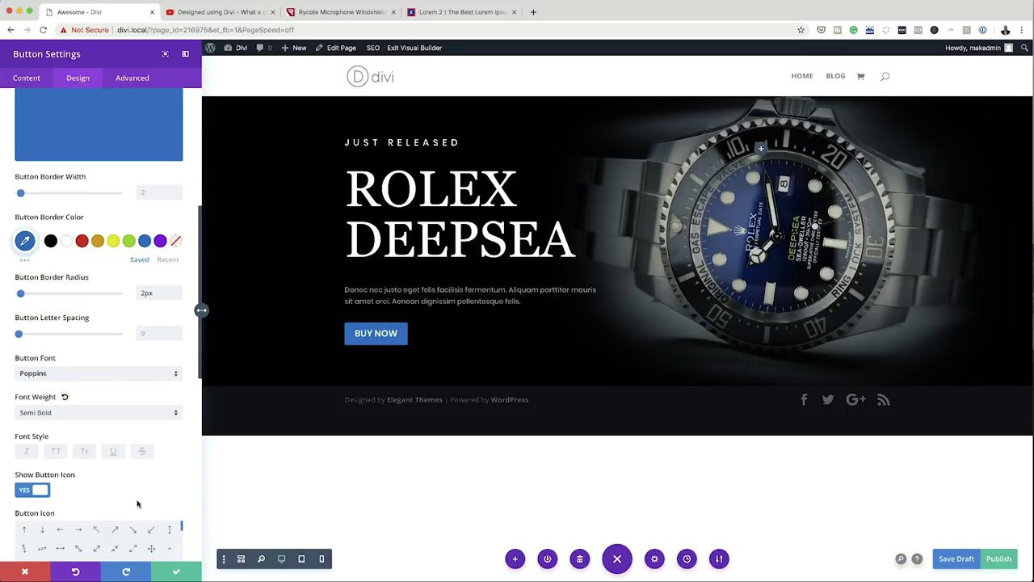
{"action": "left_click_drag", "start_coordinate": [19, 332], "coordinate": [20, 332]}
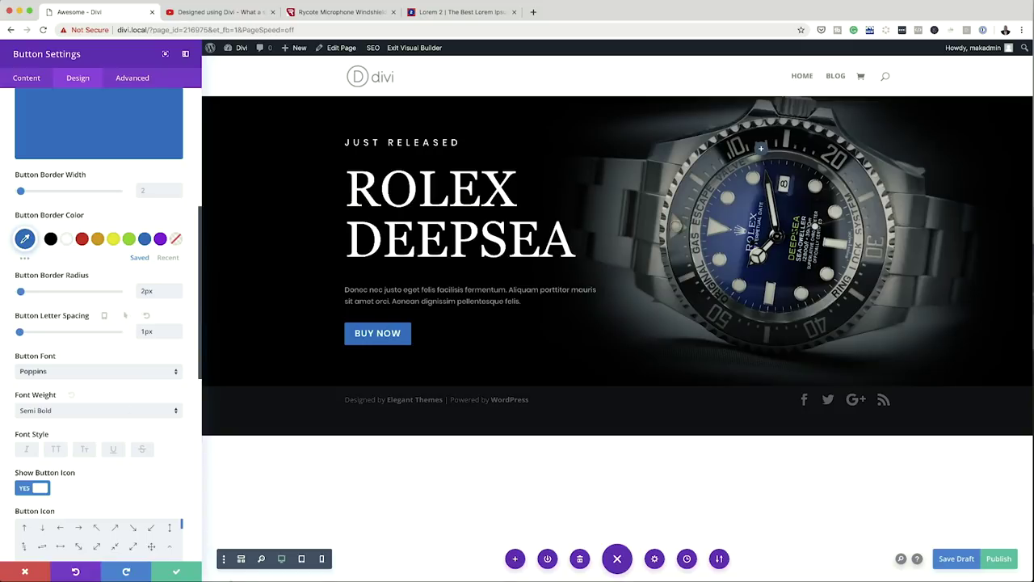
- Shift the BUY NOW button up with a vertical transform translate of -16px and save the button settings
{"action": "mouse_move", "coordinate": [233, 579]}
{"action": "scroll", "coordinate": [164, 481], "scroll_direction": "down", "scroll_amount": 10}
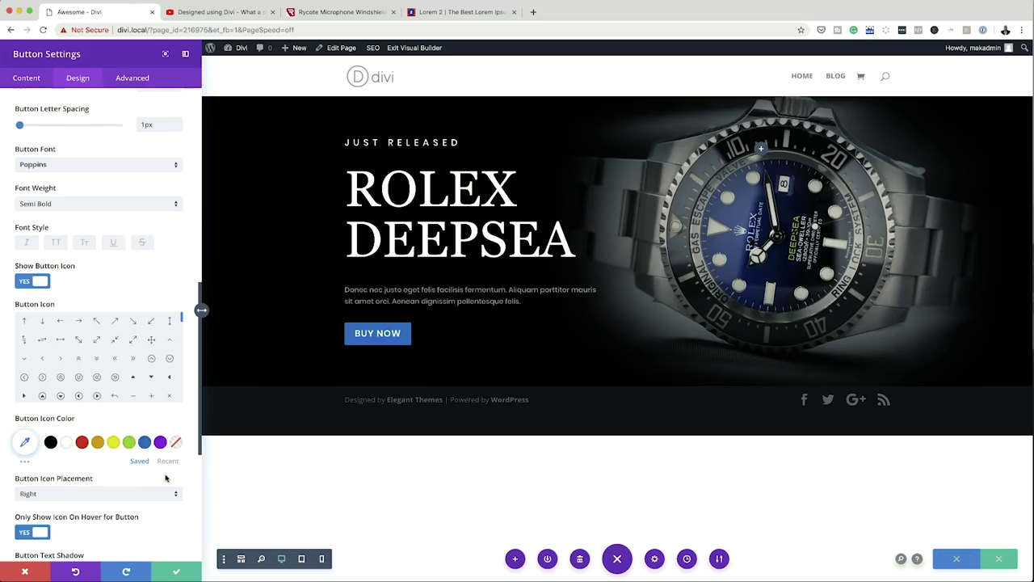
{"action": "left_click", "coordinate": [39, 470]}
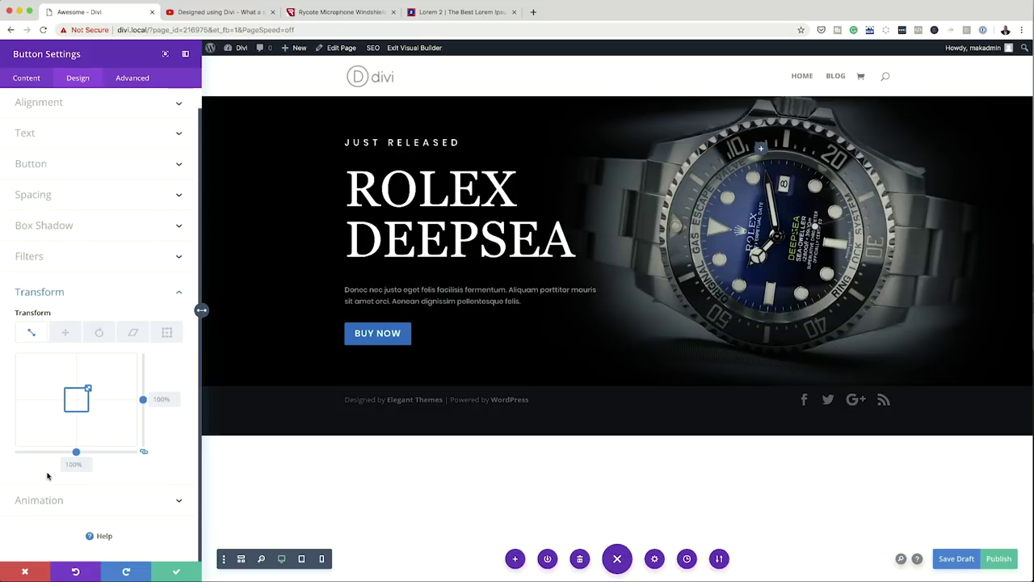
{"action": "left_click", "coordinate": [67, 333]}
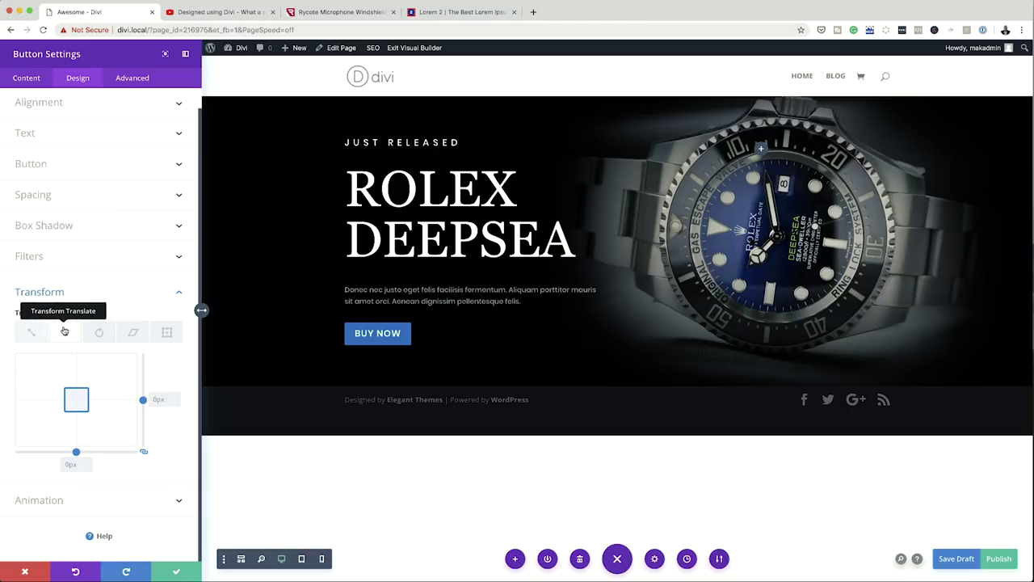
{"action": "left_click_drag", "start_coordinate": [77, 400], "coordinate": [76, 398]}
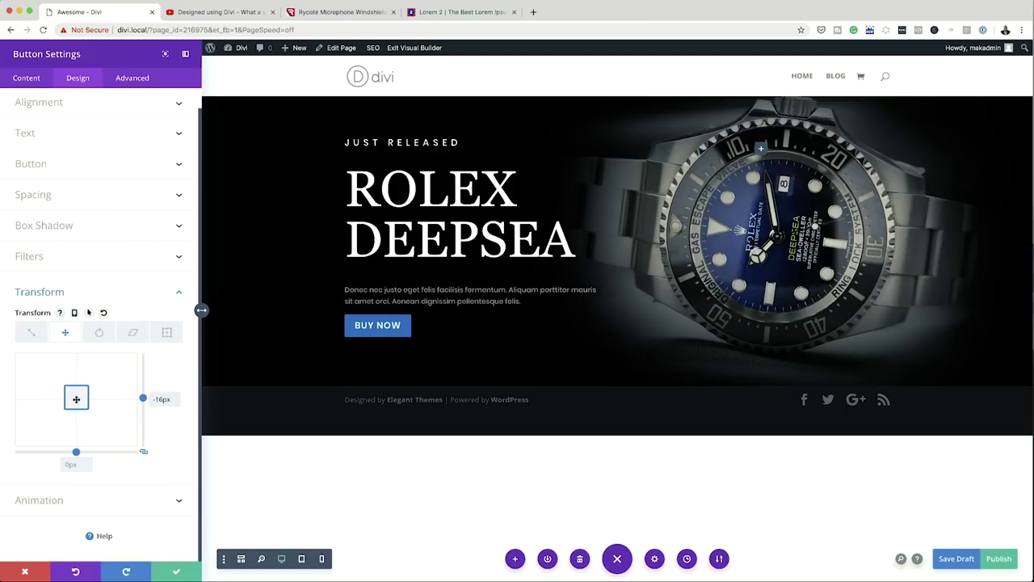
{"action": "left_click", "coordinate": [176, 571]}
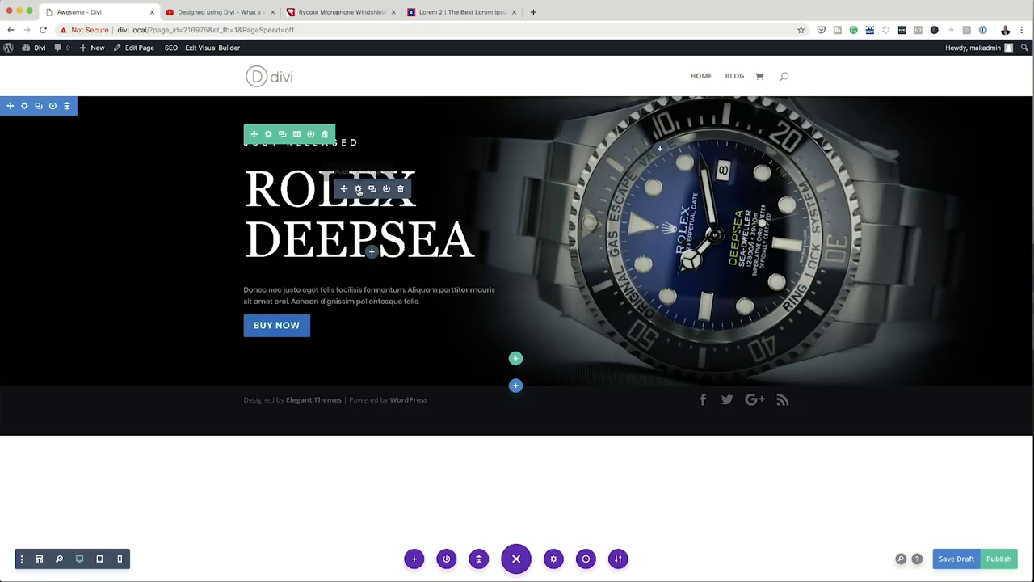
- Translate the ROLEX DEEPSEA heading 32px vertically and -4px horizontally with a transform, and save the text settings
{"action": "left_click", "coordinate": [359, 190]}
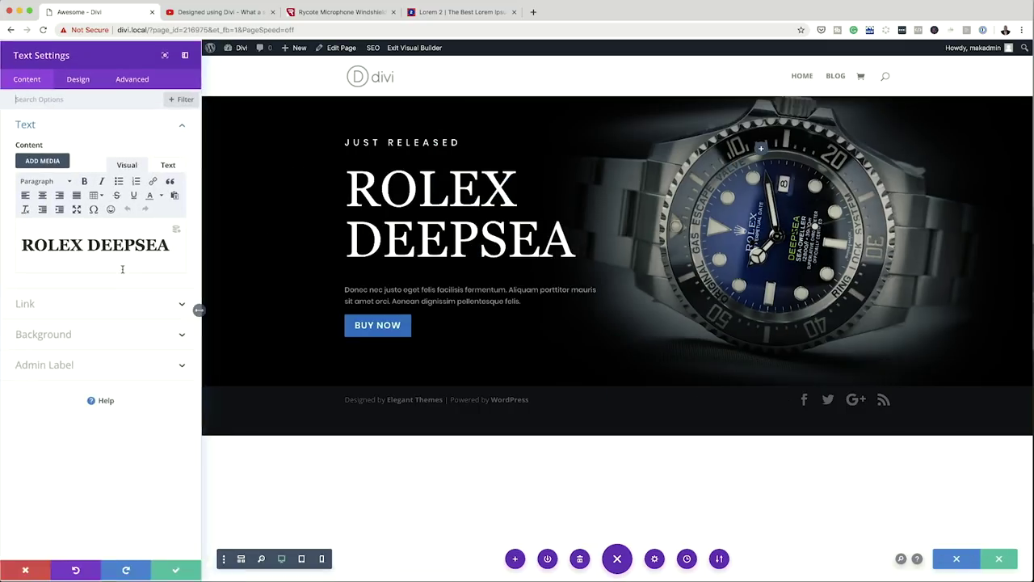
{"action": "left_click", "coordinate": [77, 78]}
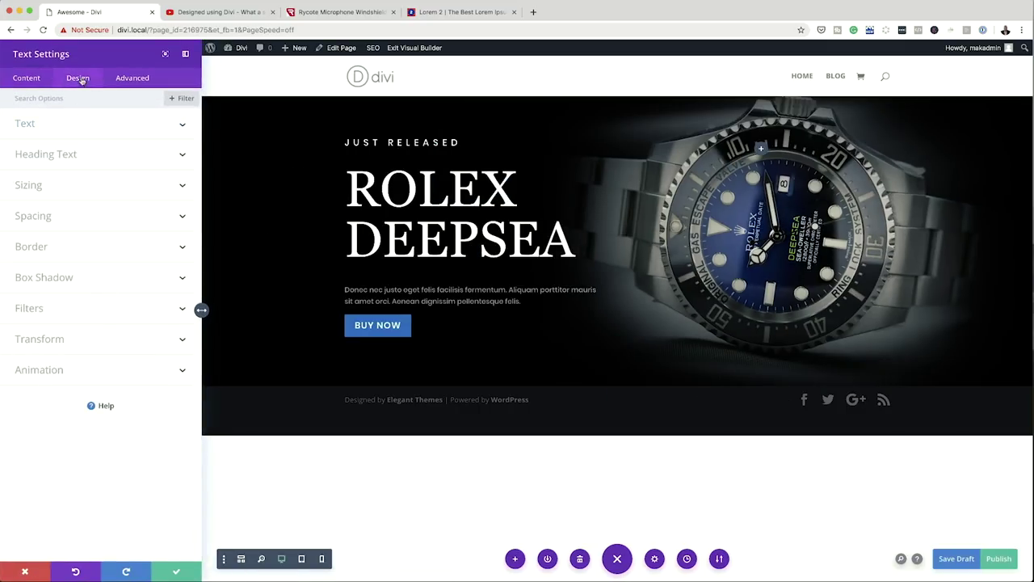
{"action": "left_click", "coordinate": [50, 340]}
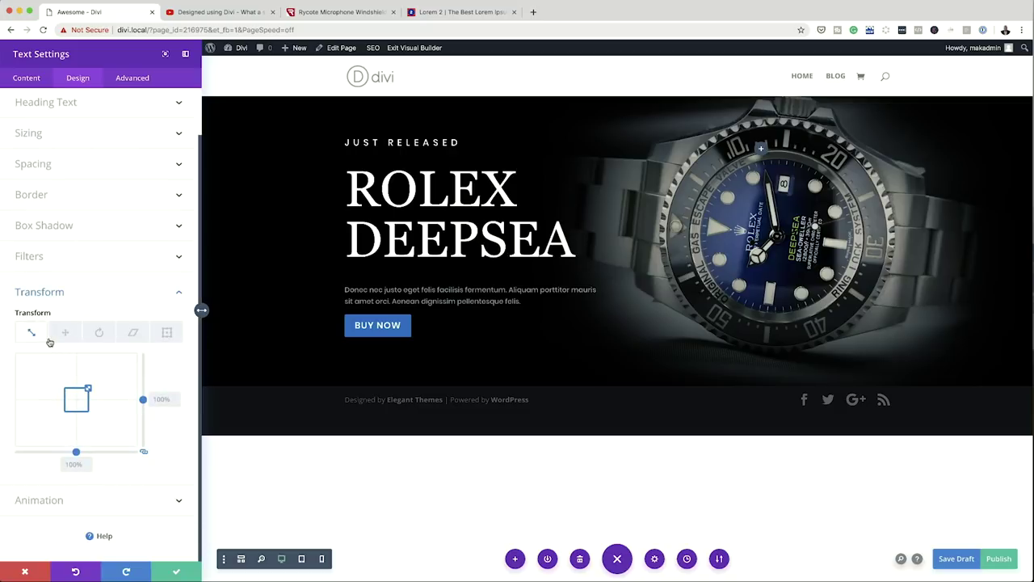
{"action": "left_click", "coordinate": [65, 332]}
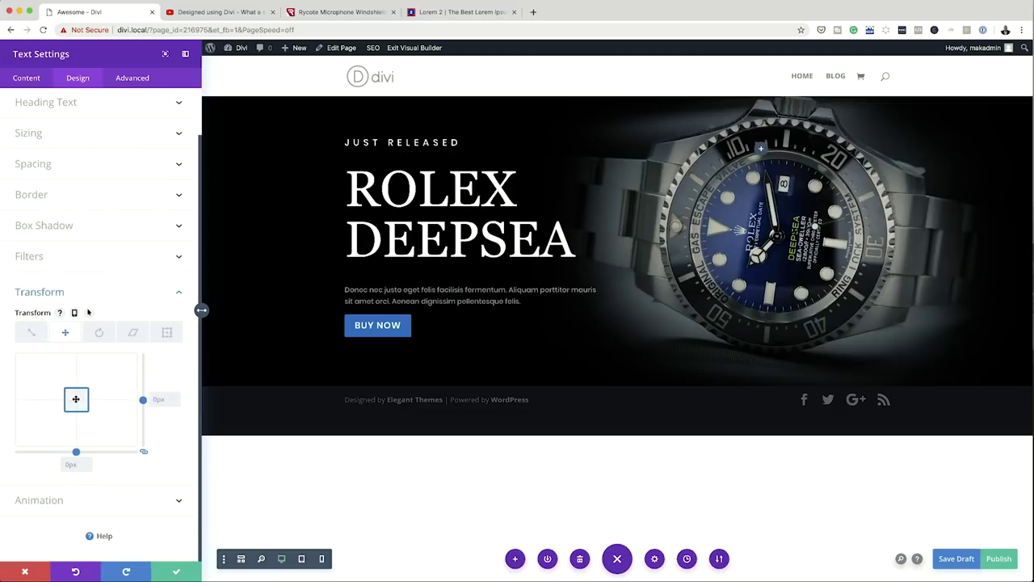
{"action": "left_click_drag", "start_coordinate": [76, 399], "coordinate": [76, 403]}
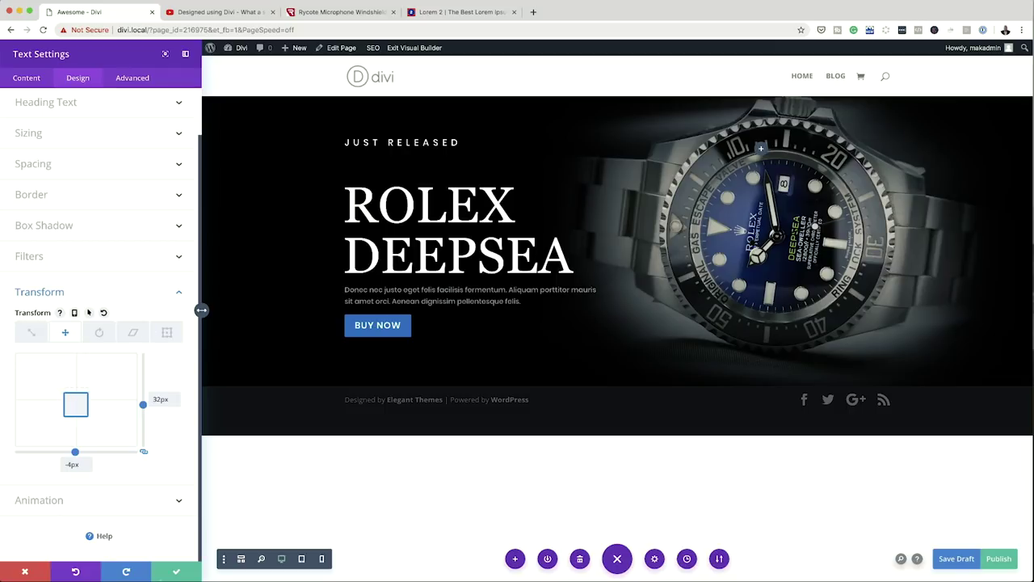
{"action": "left_click", "coordinate": [179, 573]}
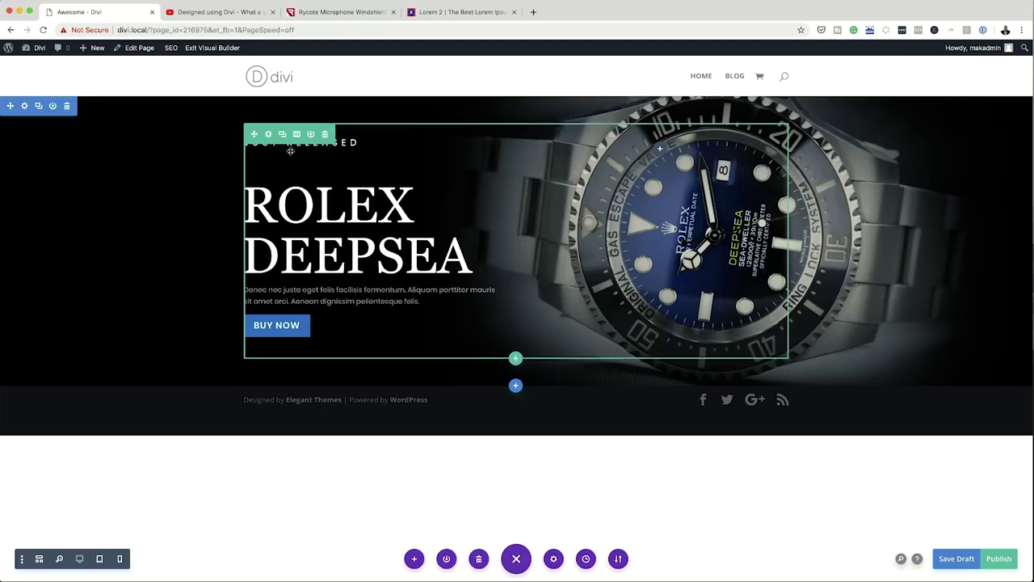
- Move the JUST RELEASED text down with a transform translate so it sits directly above the ROLEX DEEPSEA heading
{"action": "left_click", "coordinate": [359, 143]}
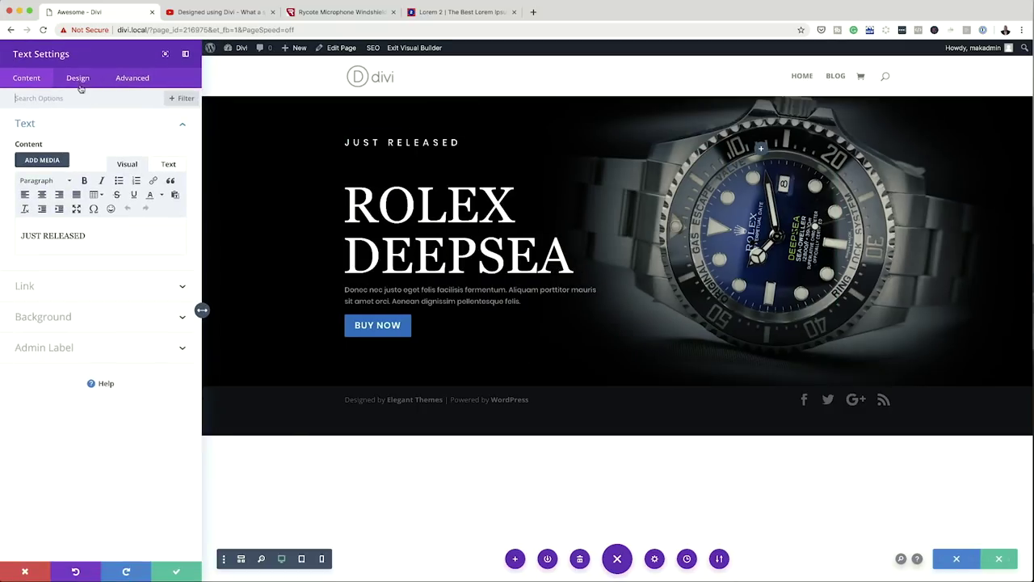
{"action": "left_click", "coordinate": [78, 80]}
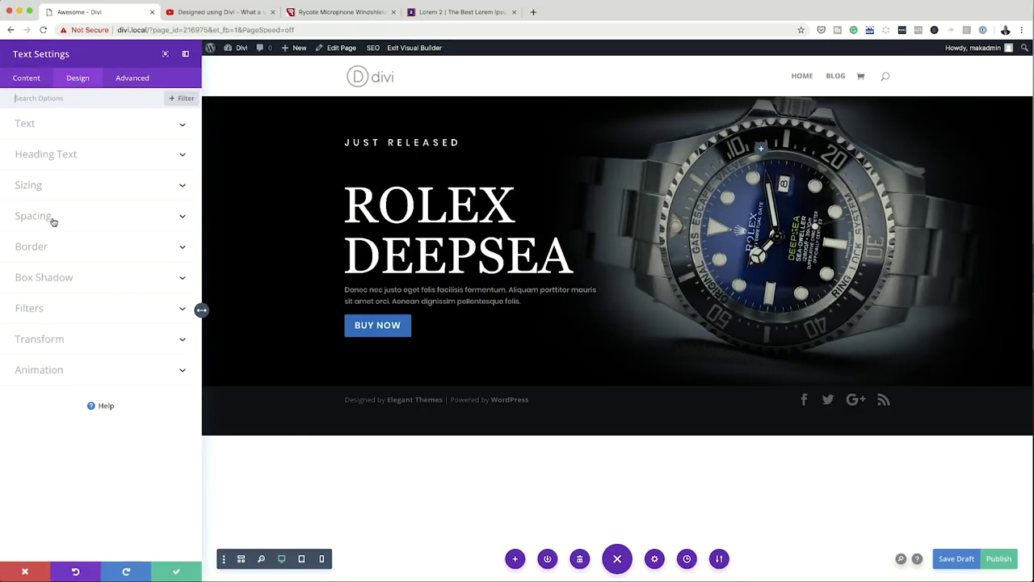
{"action": "left_click", "coordinate": [39, 339]}
{"action": "left_click", "coordinate": [64, 334]}
{"action": "left_click_drag", "start_coordinate": [80, 399], "coordinate": [80, 408]}
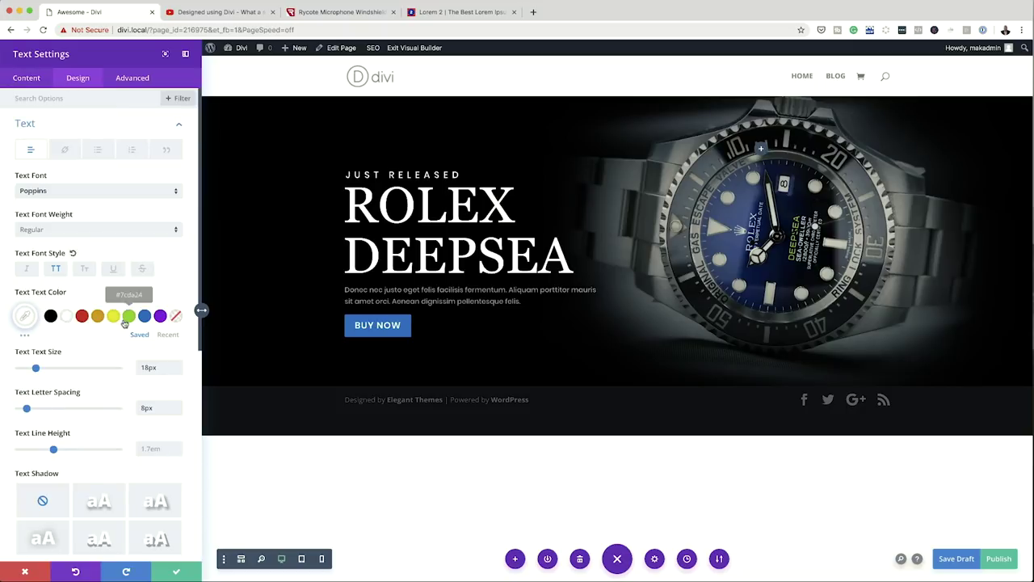
- Try red on the JUST RELEASED text, then set its text color to bright green
{"action": "left_click", "coordinate": [82, 316]}
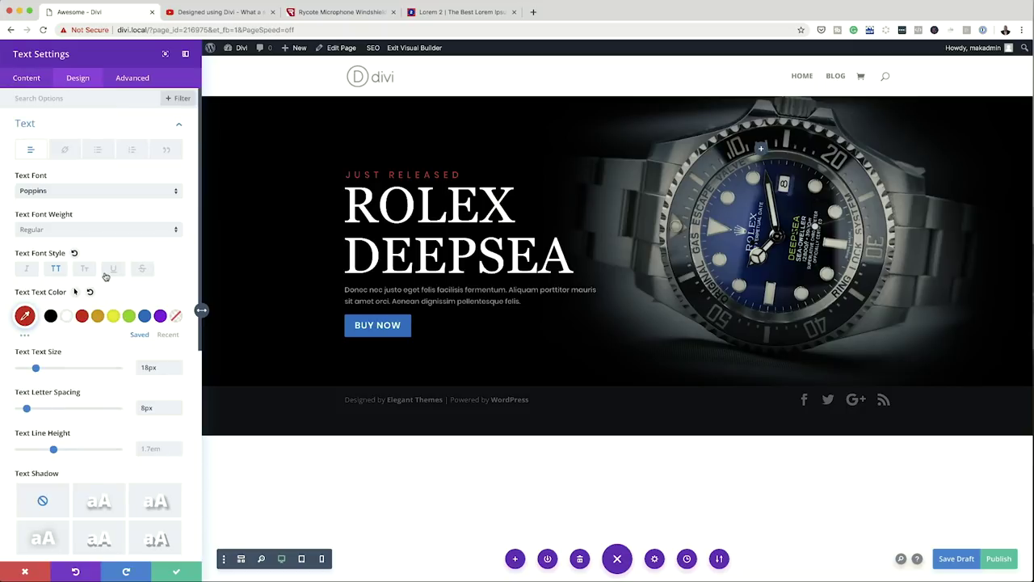
{"action": "left_click", "coordinate": [128, 316]}
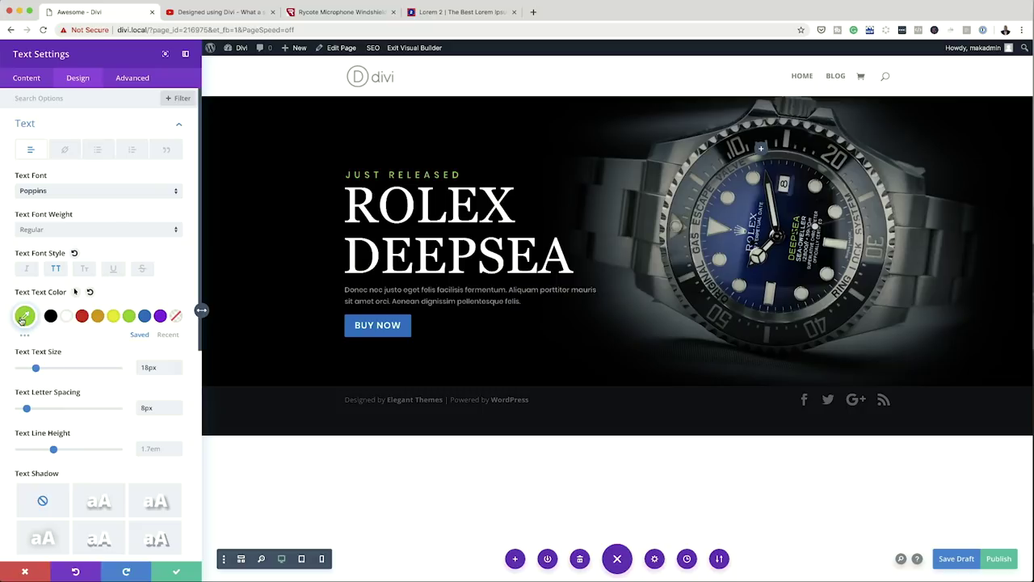
{"action": "left_click", "coordinate": [24, 316]}
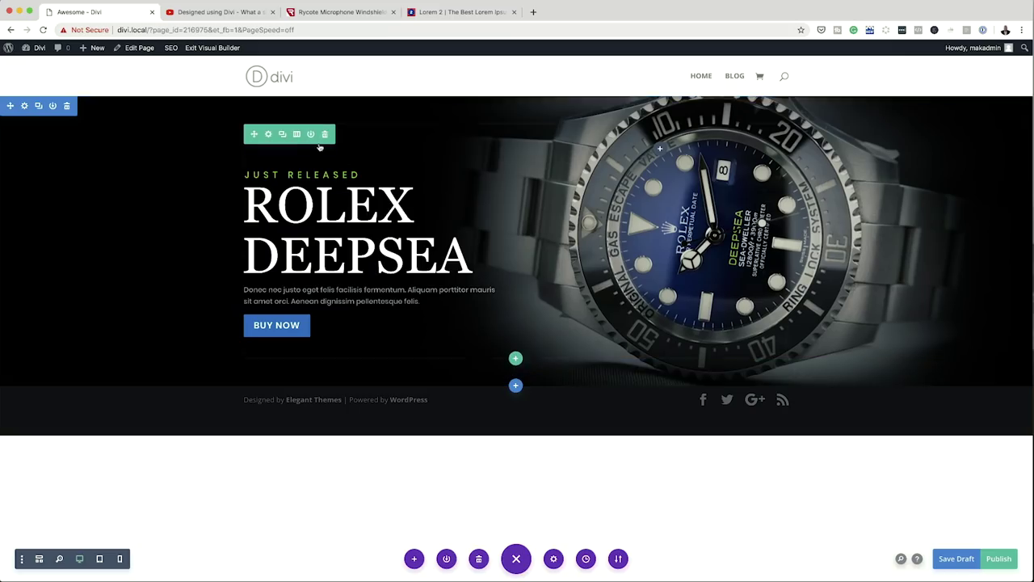
- Set the hero section's top and bottom custom padding to 100px and save the section settings
{"action": "left_click", "coordinate": [29, 105]}
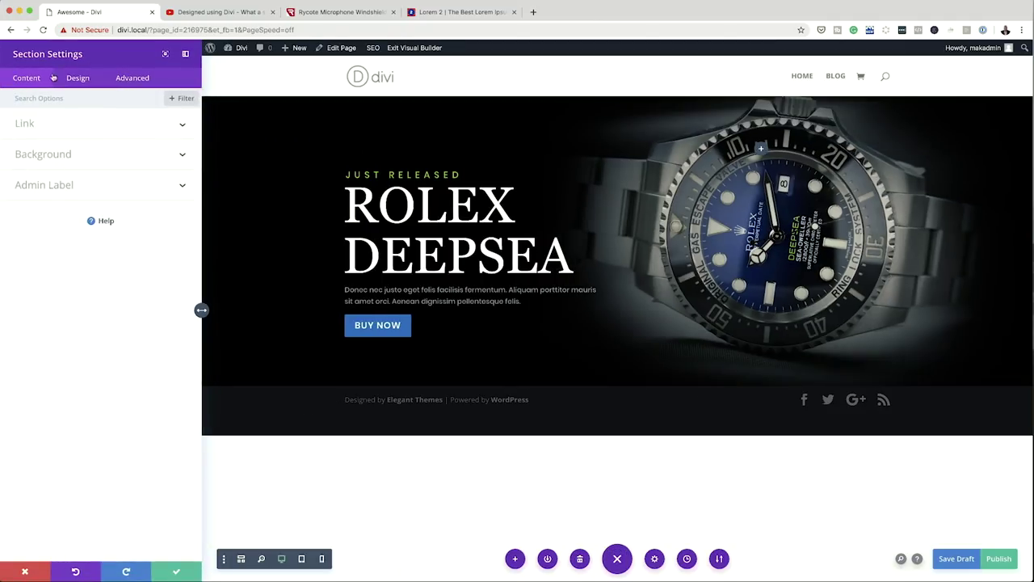
{"action": "left_click", "coordinate": [78, 78]}
{"action": "left_click", "coordinate": [40, 219]}
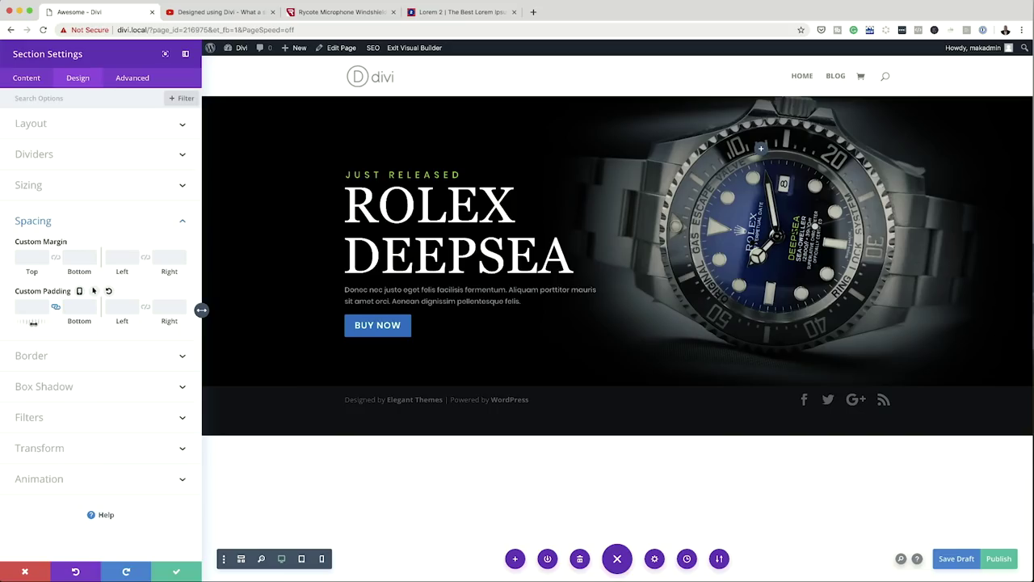
{"action": "mouse_move", "coordinate": [33, 322]}
{"action": "left_mouse_down"}
{"action": "mouse_move", "coordinate": [79, 325]}
{"action": "mouse_move", "coordinate": [40, 321]}
{"action": "left_mouse_up"}
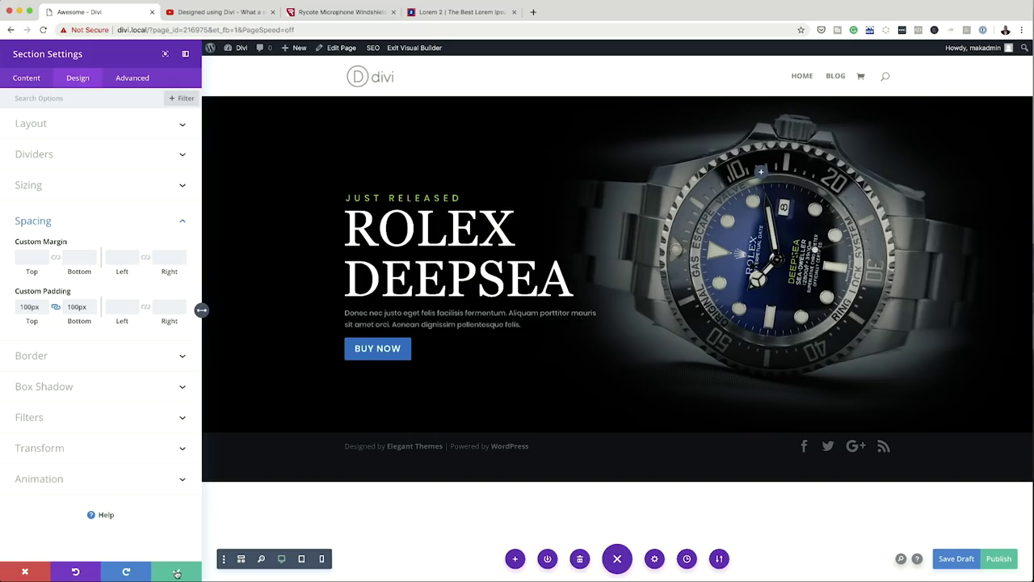
{"action": "left_click", "coordinate": [177, 572]}
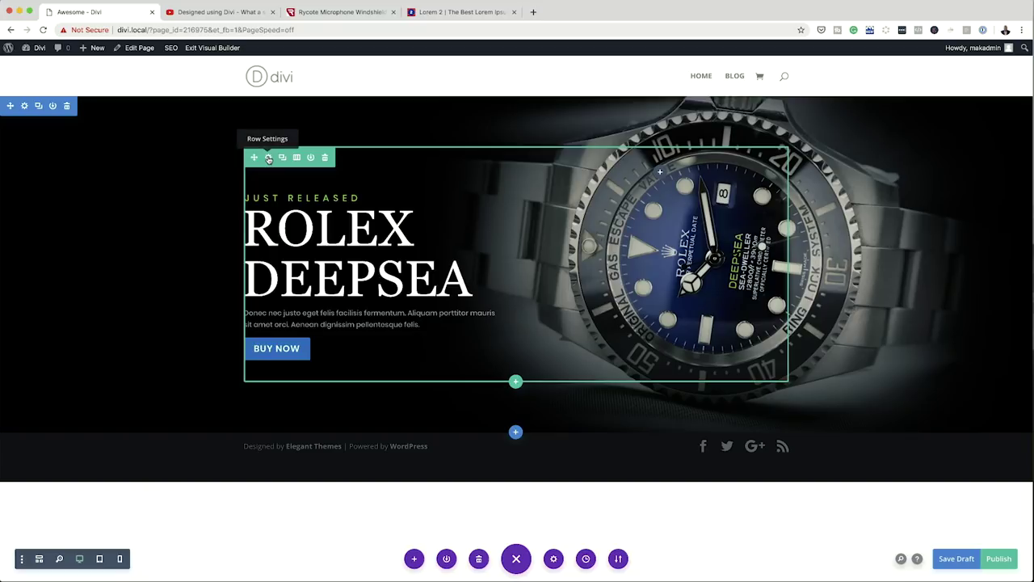
- Set the hero row's top and bottom custom margin to 73px, linked together, and save the row settings
{"action": "left_click", "coordinate": [268, 159]}
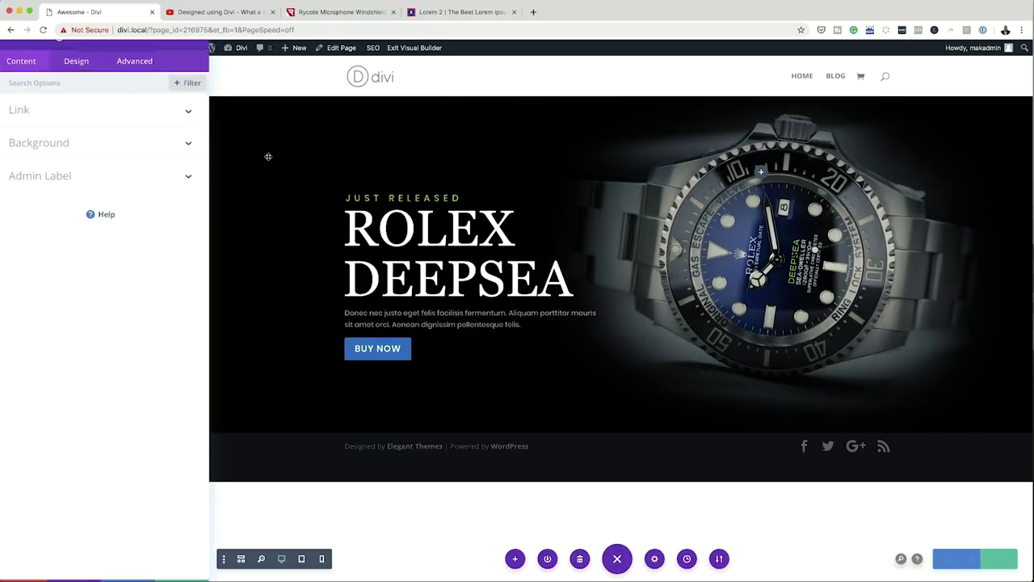
{"action": "left_click", "coordinate": [82, 80]}
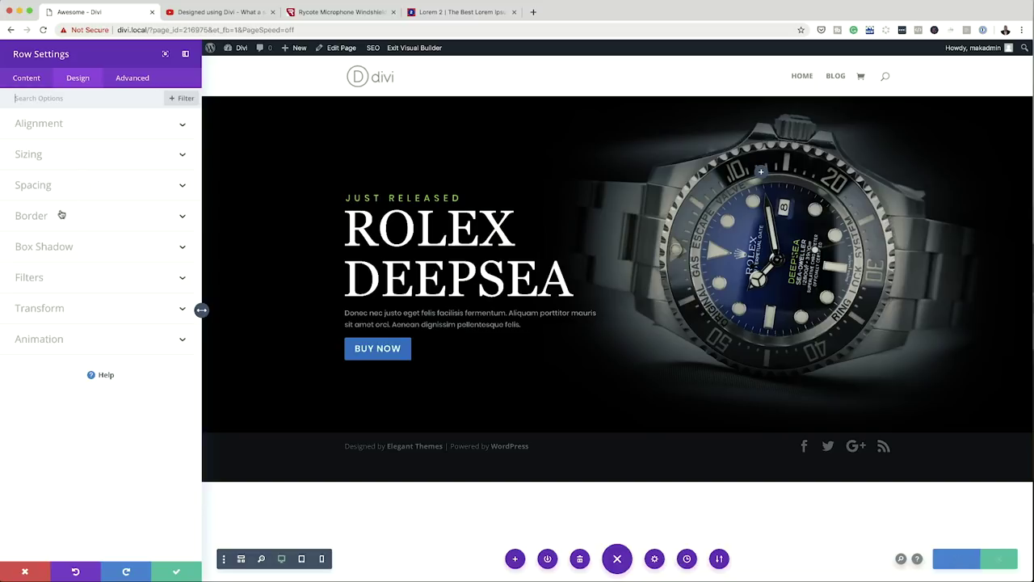
{"action": "left_click", "coordinate": [47, 185]}
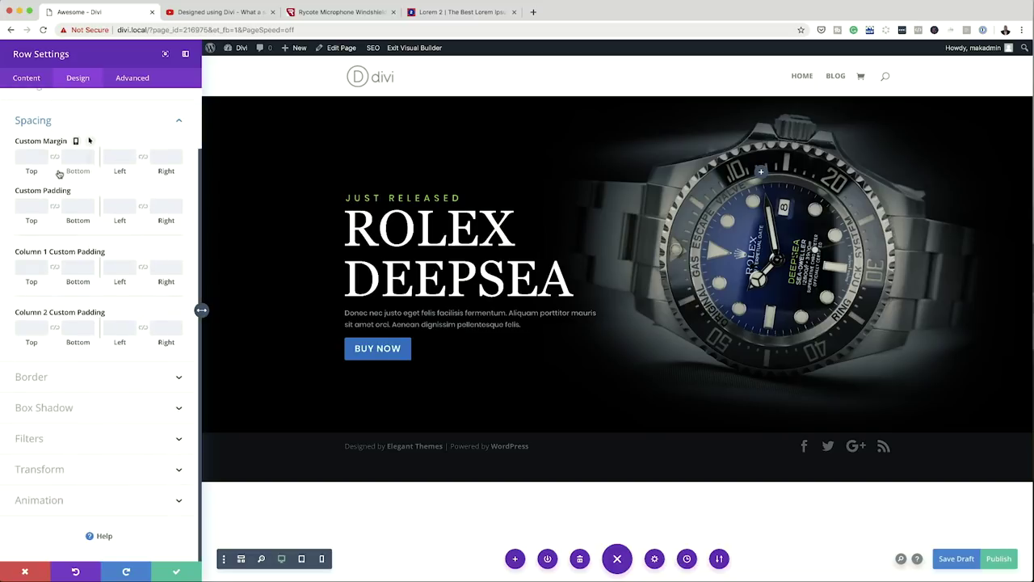
{"action": "left_click_drag", "start_coordinate": [30, 172], "coordinate": [72, 170]}
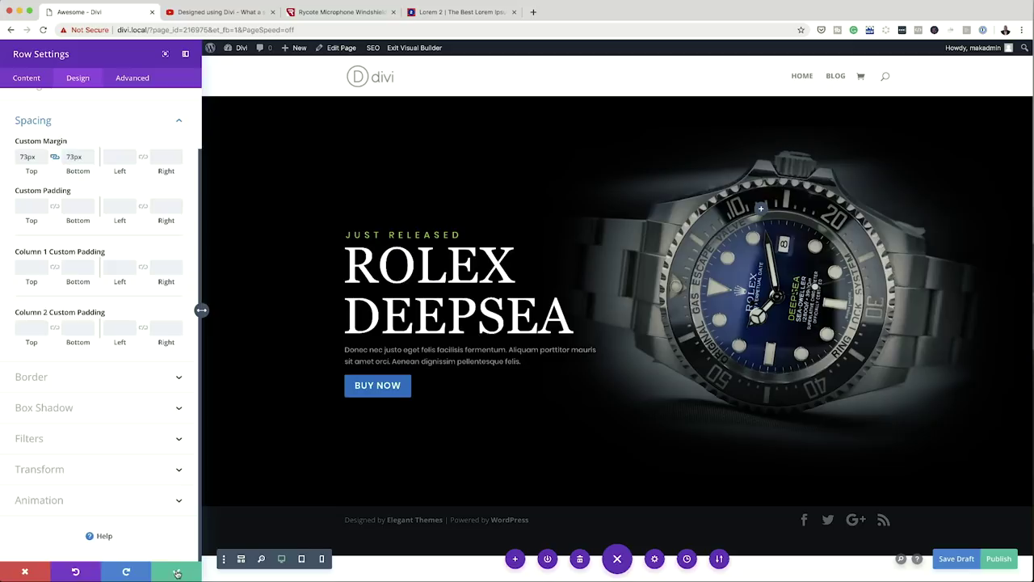
{"action": "left_click", "coordinate": [177, 572]}
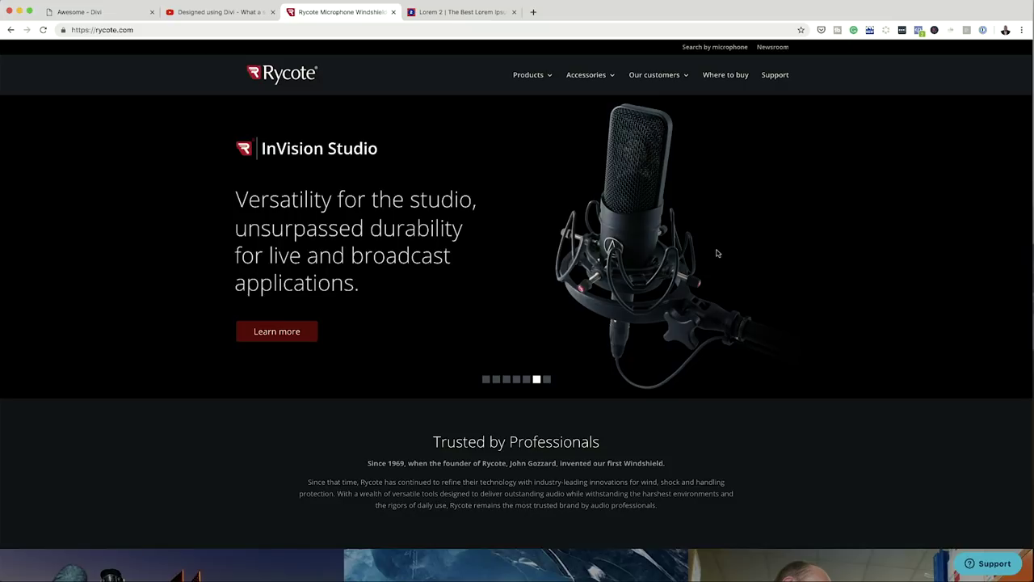
- Return from the Rycote reference website to the Divi page with the Rolex hero section
{"action": "left_click", "coordinate": [114, 11]}
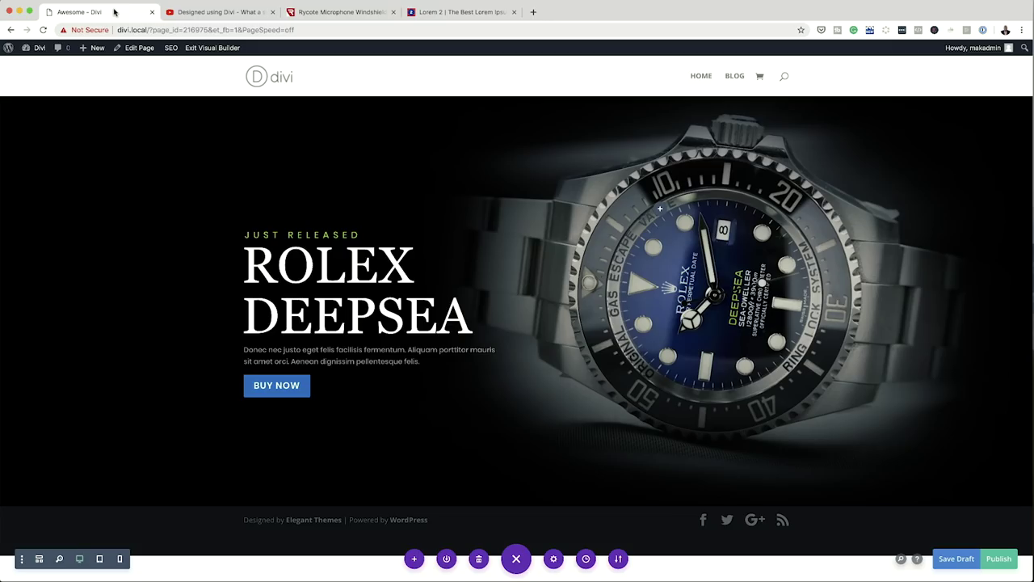